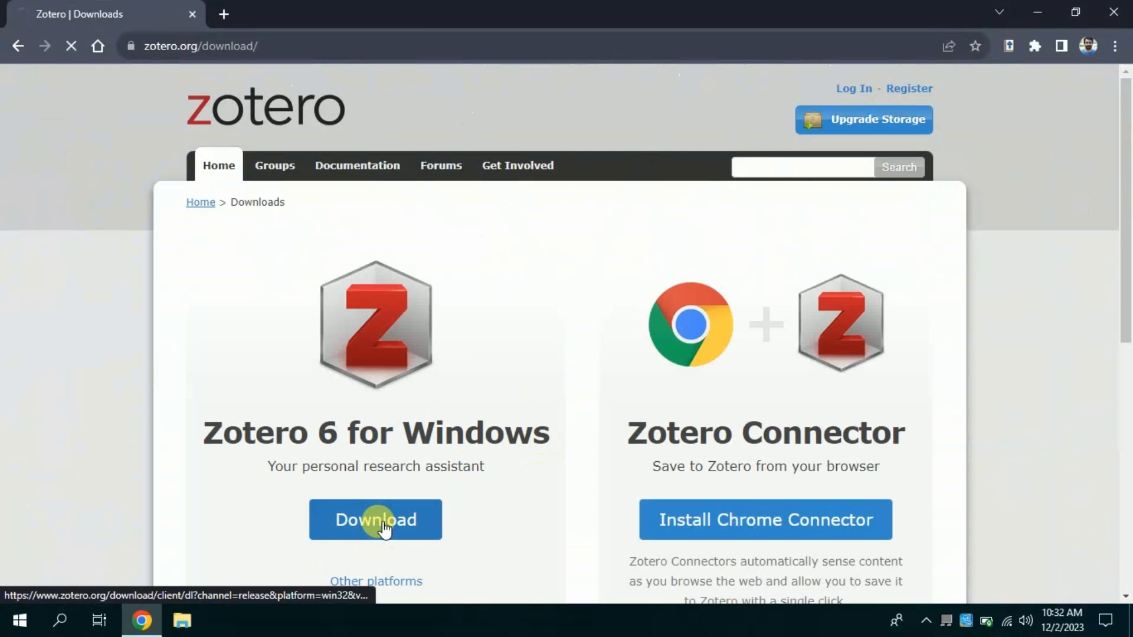
Download Zotero 6 for Windows and install it to C:\Program Files (x86)\Zotero
click(384, 527)
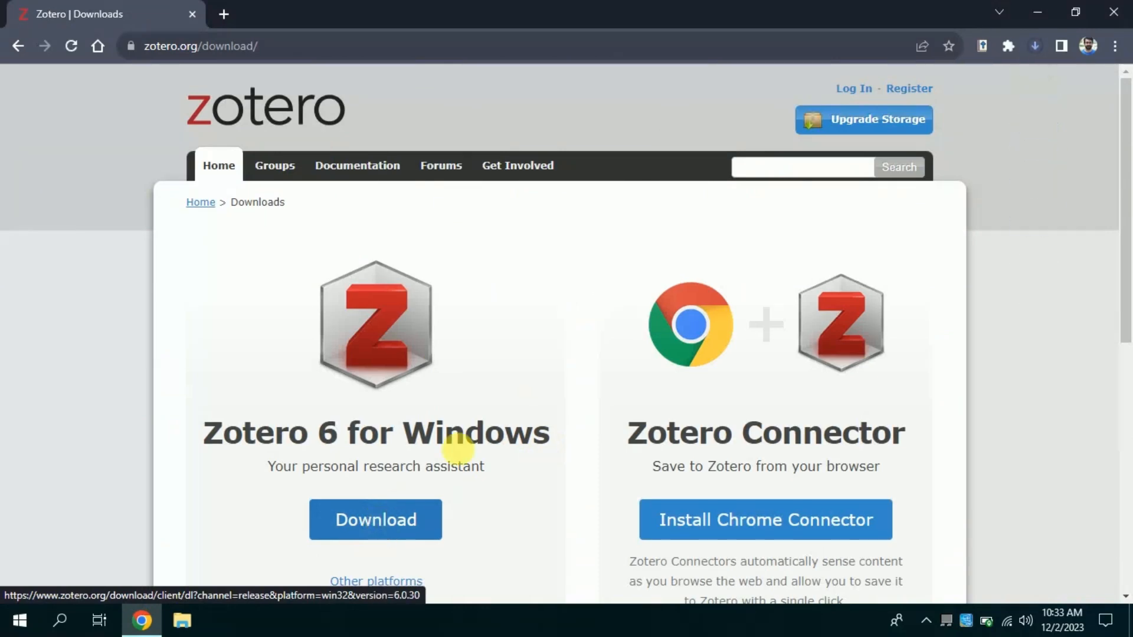
click(1032, 47)
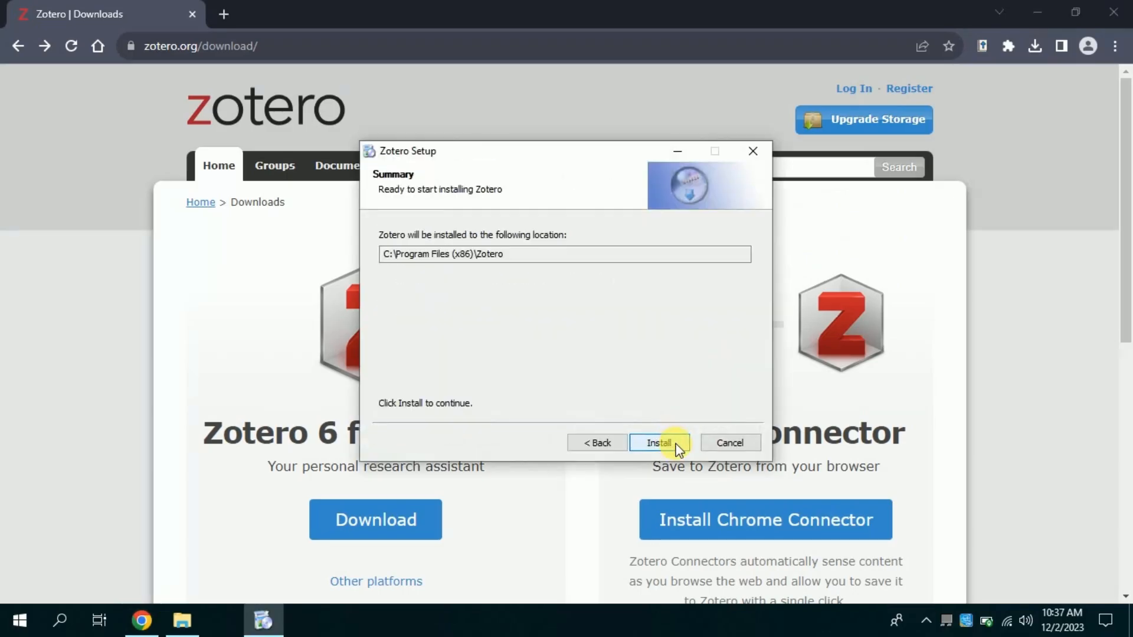
click(666, 444)
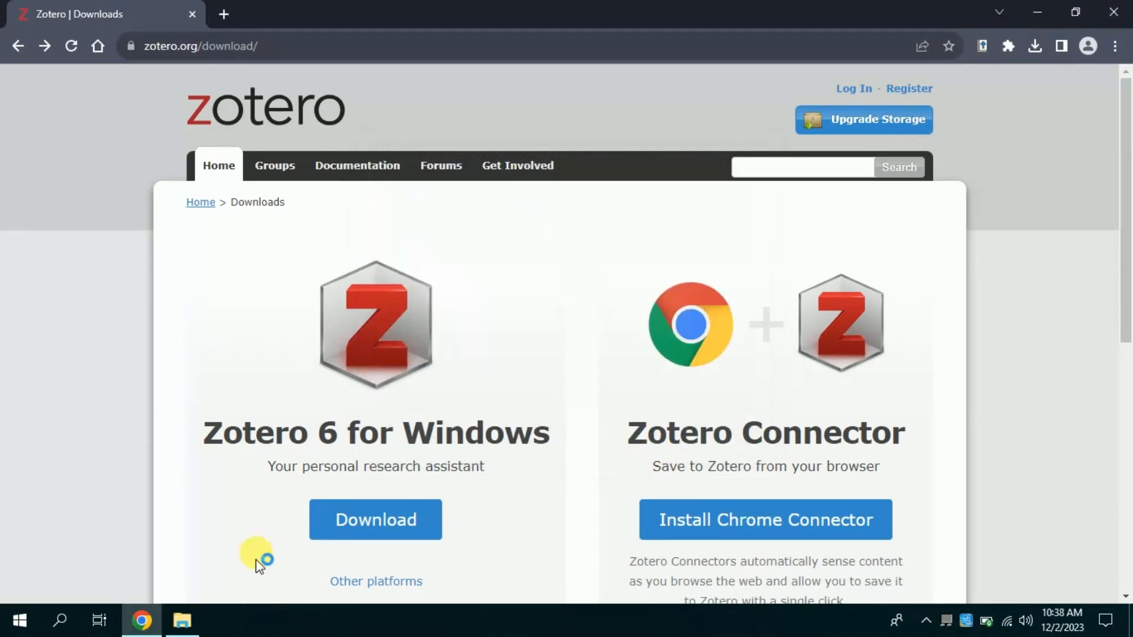
Switch to Zotero and look through the My Publications and Duplicate Items sections of My Library
click(263, 620)
click(84, 100)
click(87, 86)
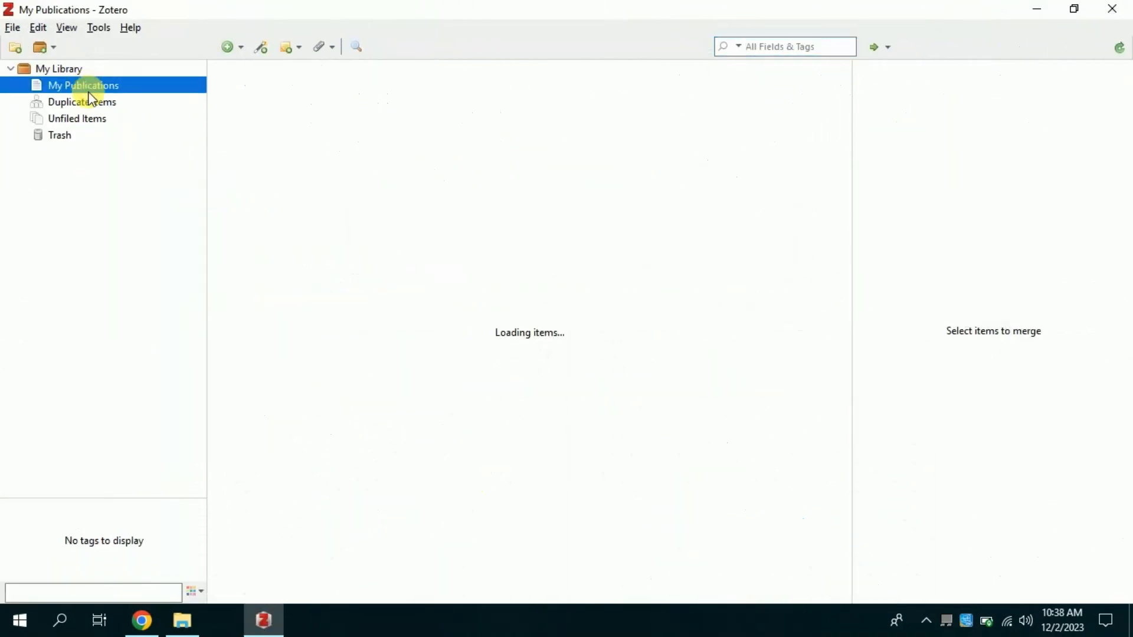
click(81, 102)
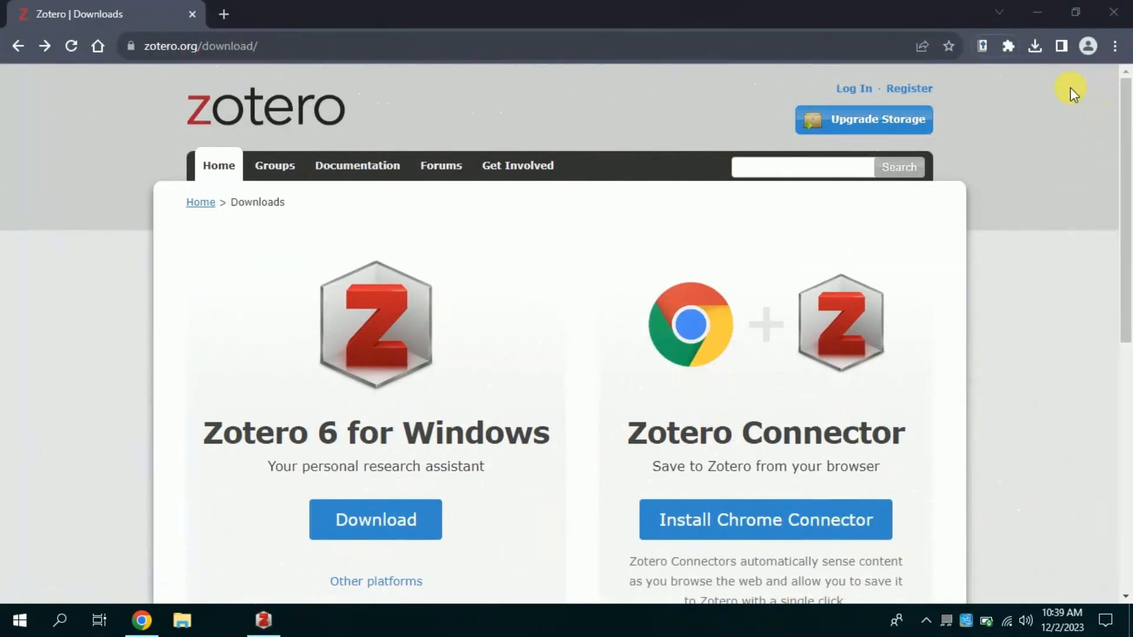
Open the account registration form on the Zotero website and enter the username with an underscore in place of the space
click(900, 90)
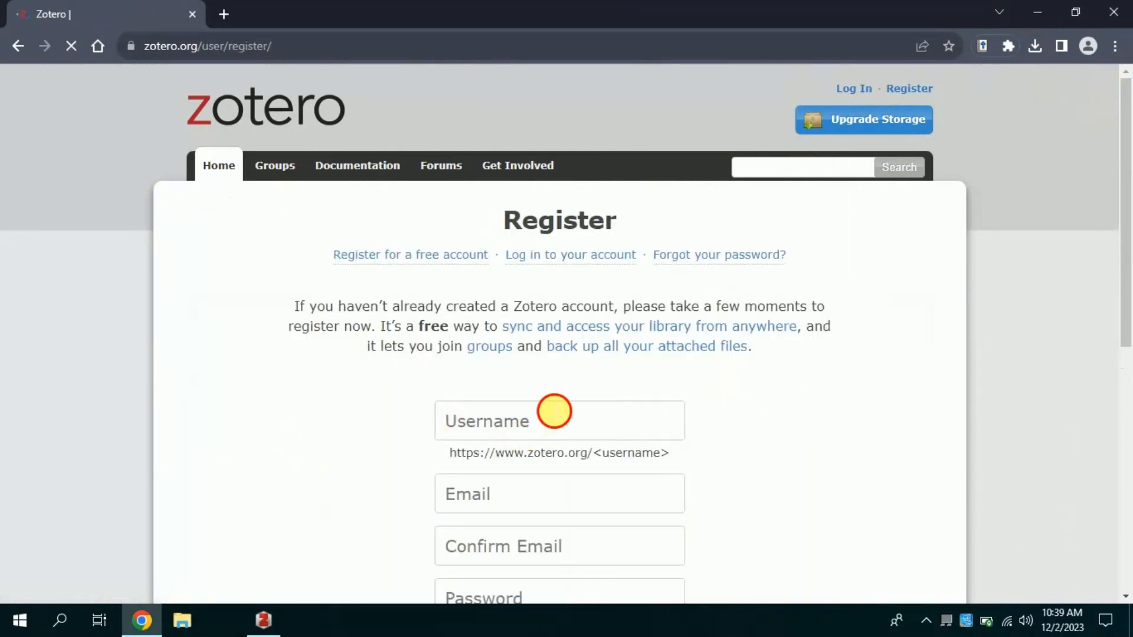
click(550, 413)
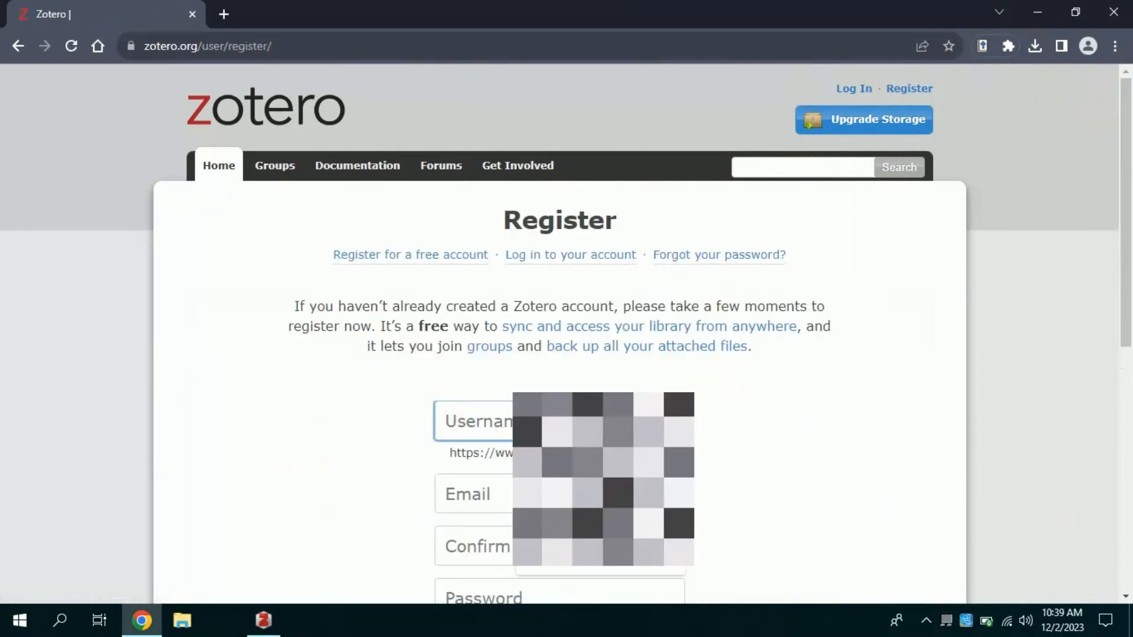
text(gurru tech)
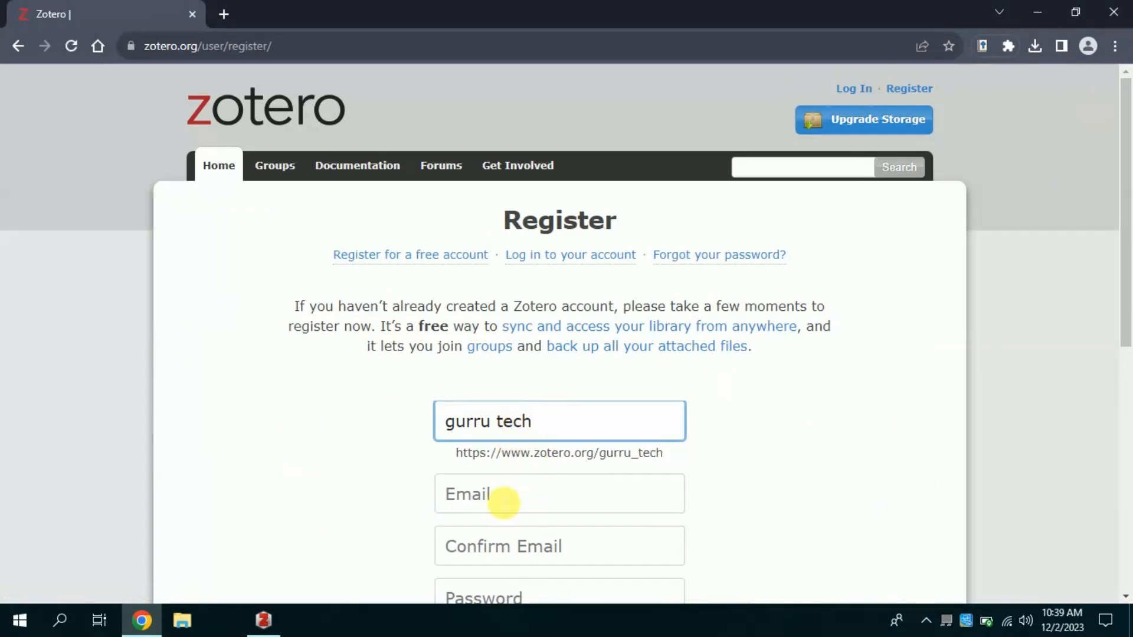
click(503, 498)
click(815, 446)
click(502, 427)
key(BackSpace)
text(_)
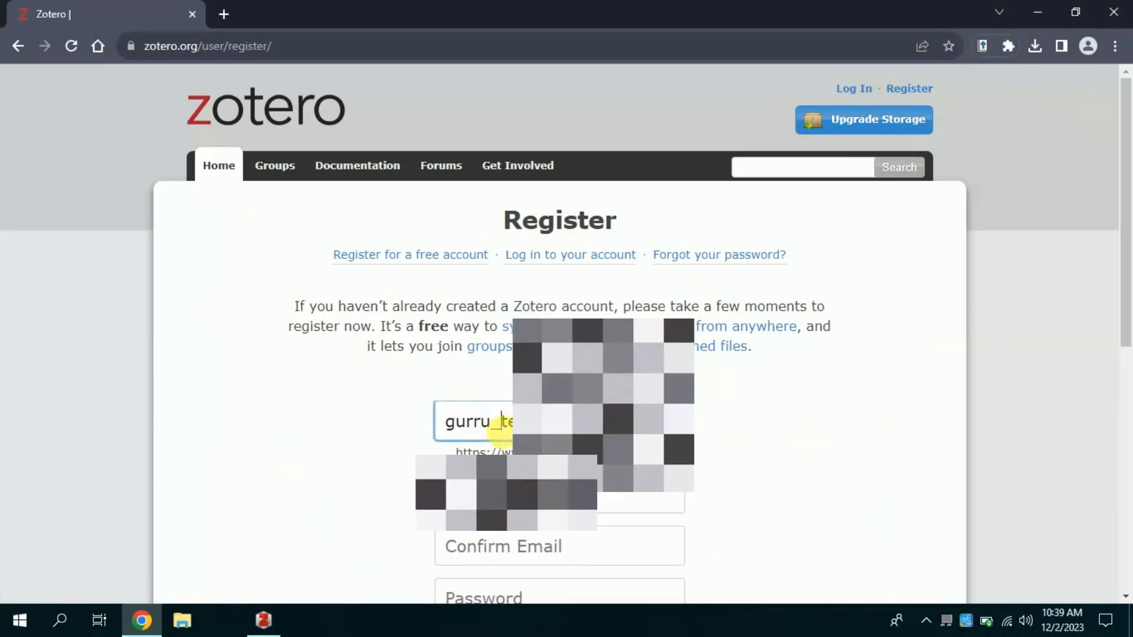
Fill in the account's email and password fields and complete the reCAPTCHA check on the registration form
click(519, 496)
scroll(519, 495, down, 3)
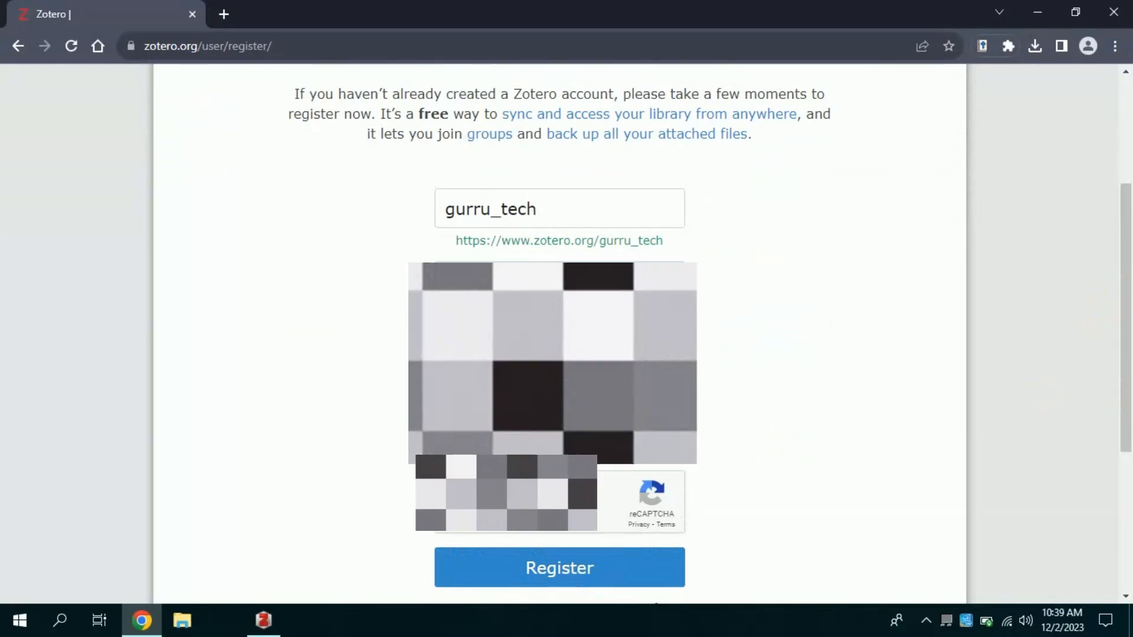
click(559, 438)
click(455, 498)
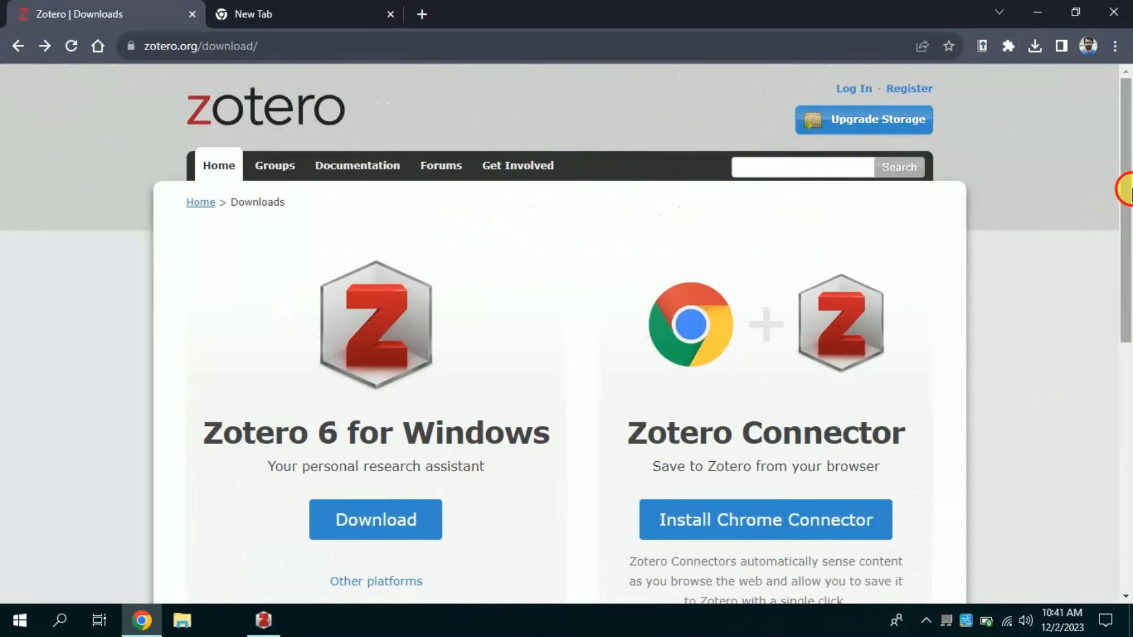
Open the Zotero Connector page in the Chrome Web Store and add the extension to Chrome
drag(1125, 189, 1127, 303)
click(842, 276)
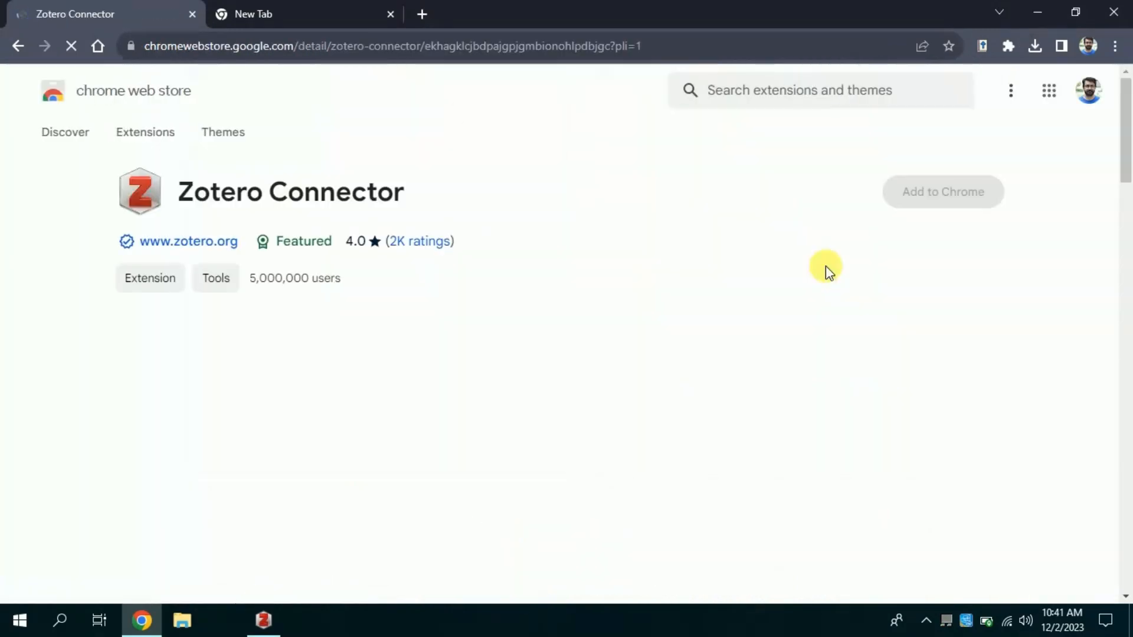
click(932, 190)
click(593, 187)
Pin the Zotero Connector extension to the browser toolbar
click(1008, 46)
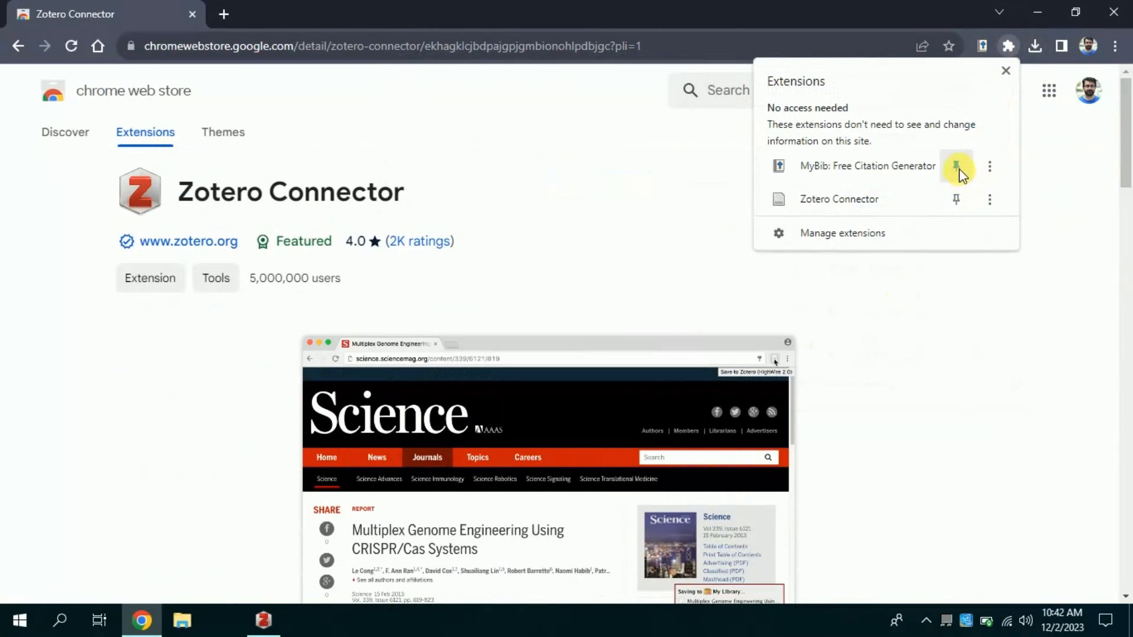
click(956, 200)
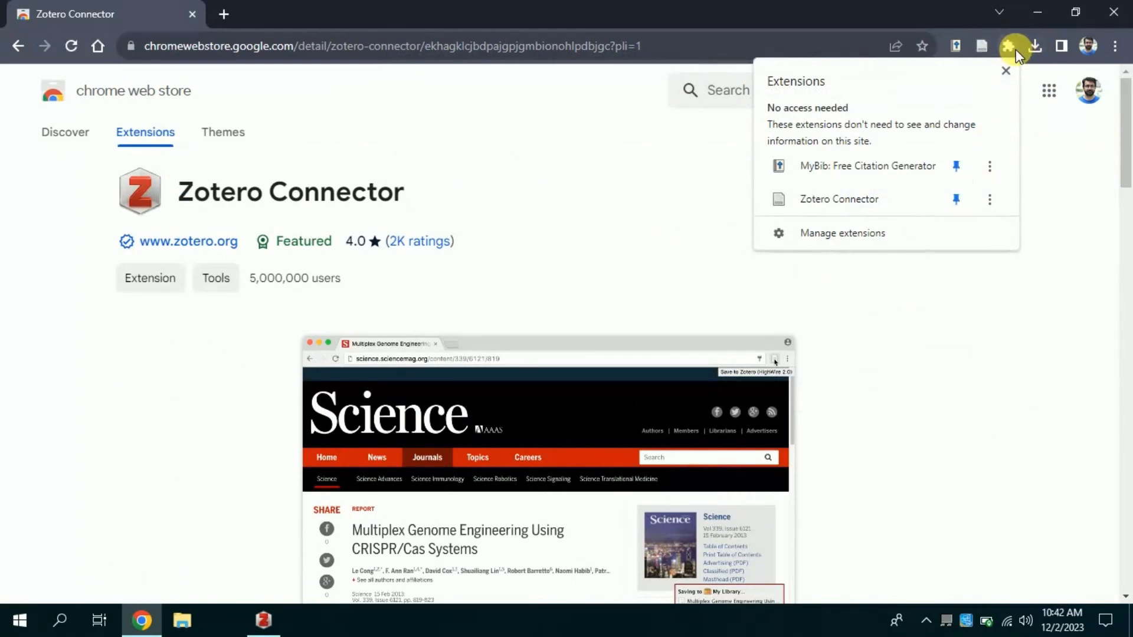
click(1054, 157)
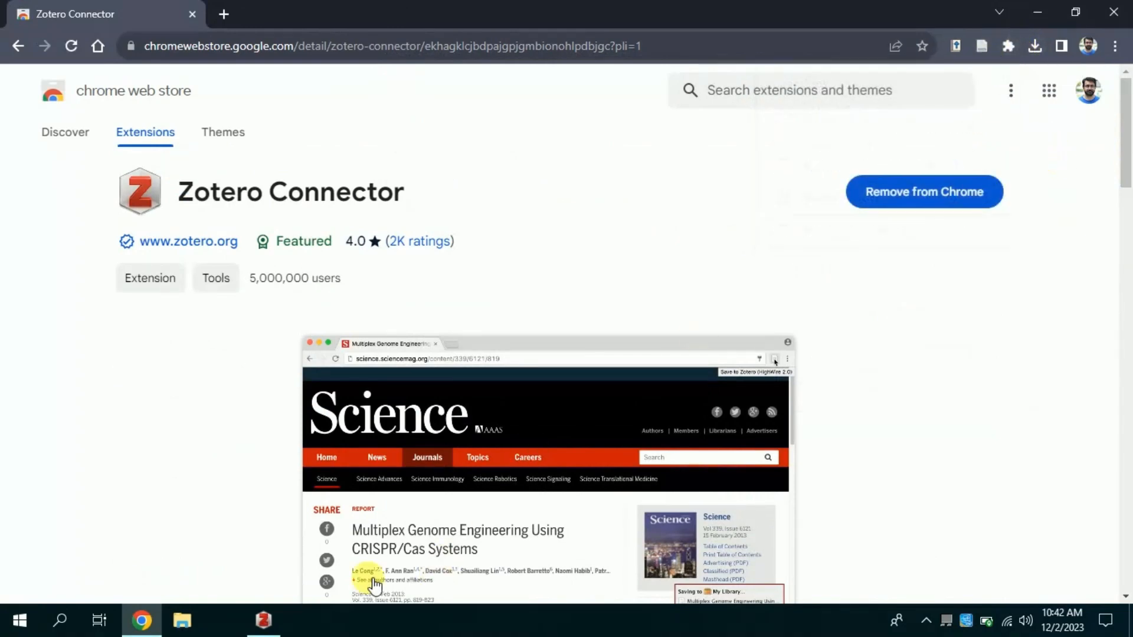
Switch to Zotero, create a collection named "AI tools for academic papers" in My Library and select it
mouse_move(248, 630)
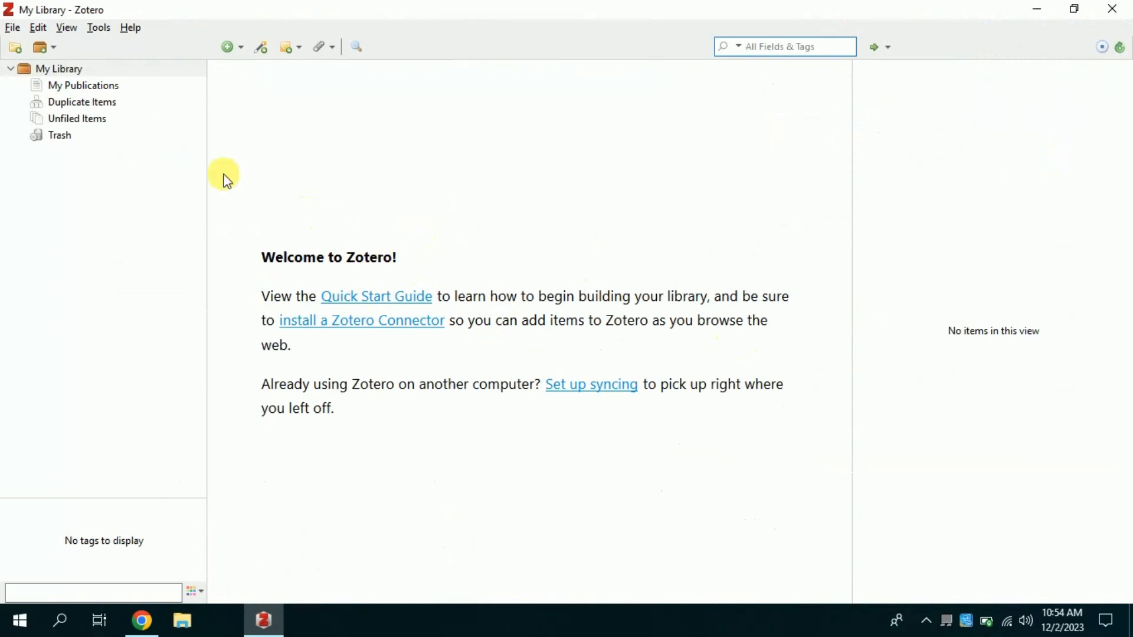
click(12, 27)
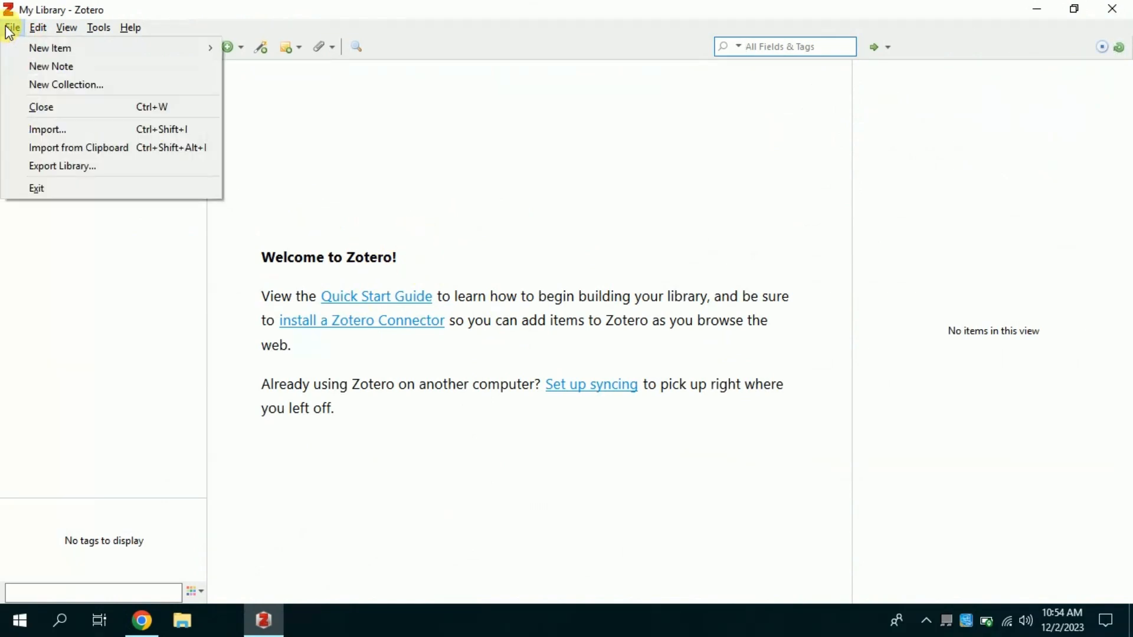
click(77, 86)
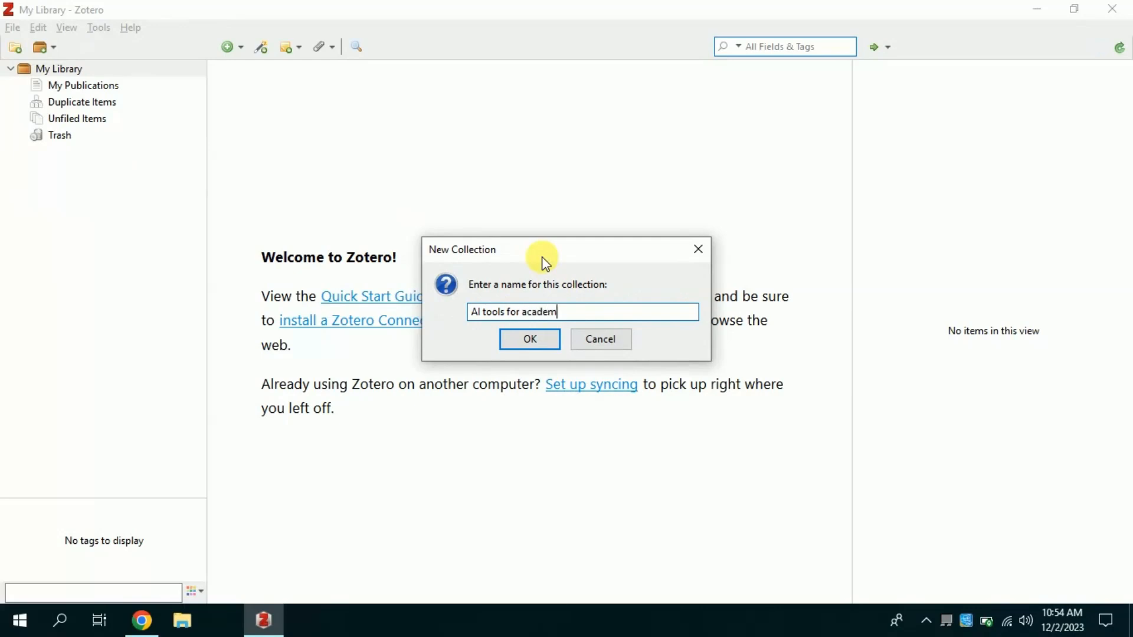
click(536, 341)
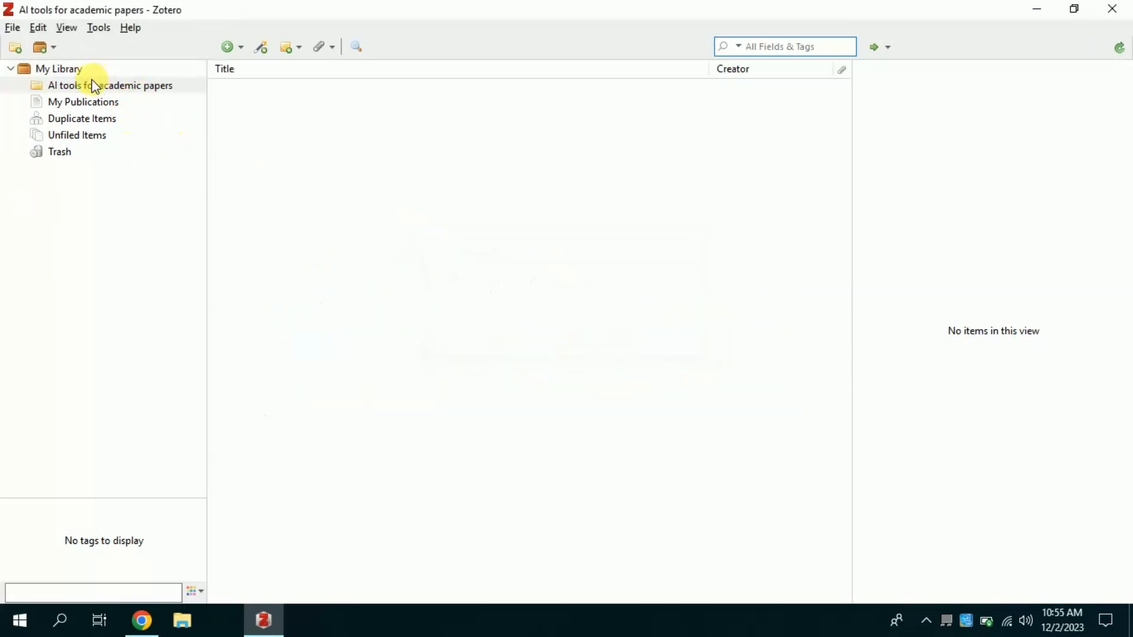
click(90, 102)
click(79, 84)
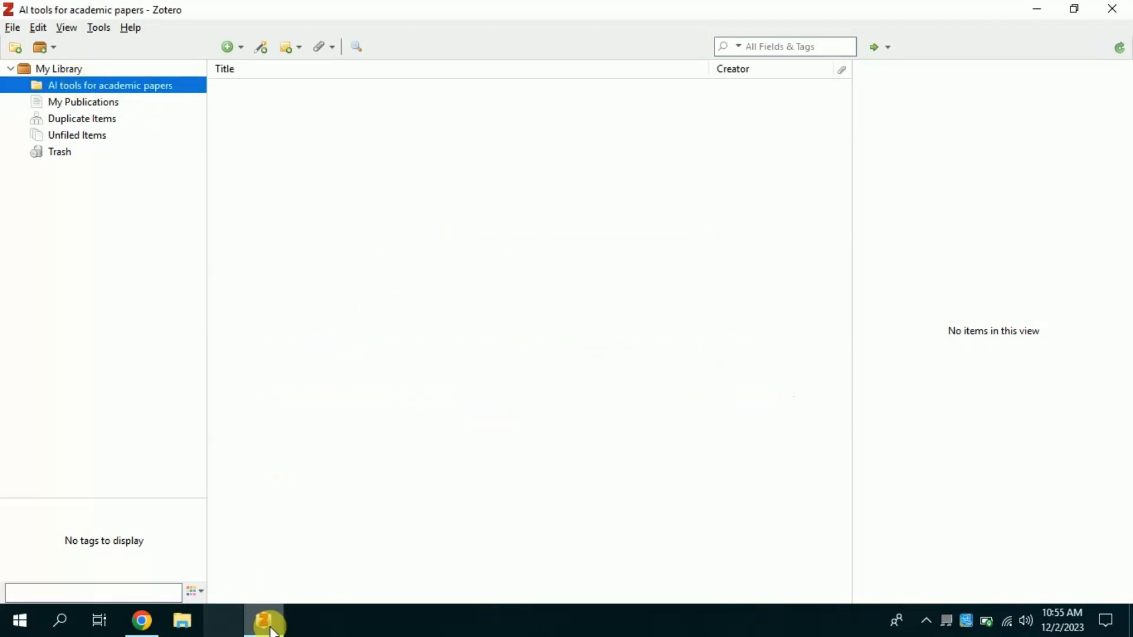
Switch to Chrome, search Google for "scinapse" and open the Scinapse academic search engine site
click(179, 622)
click(258, 622)
click(160, 625)
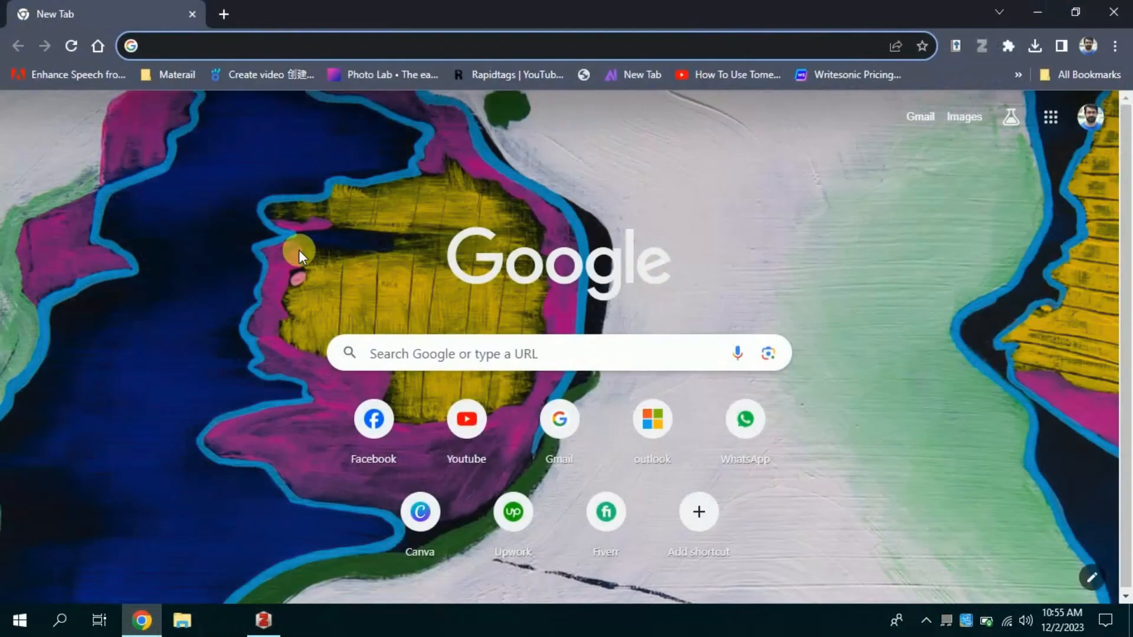
click(403, 370)
text(scinapse)
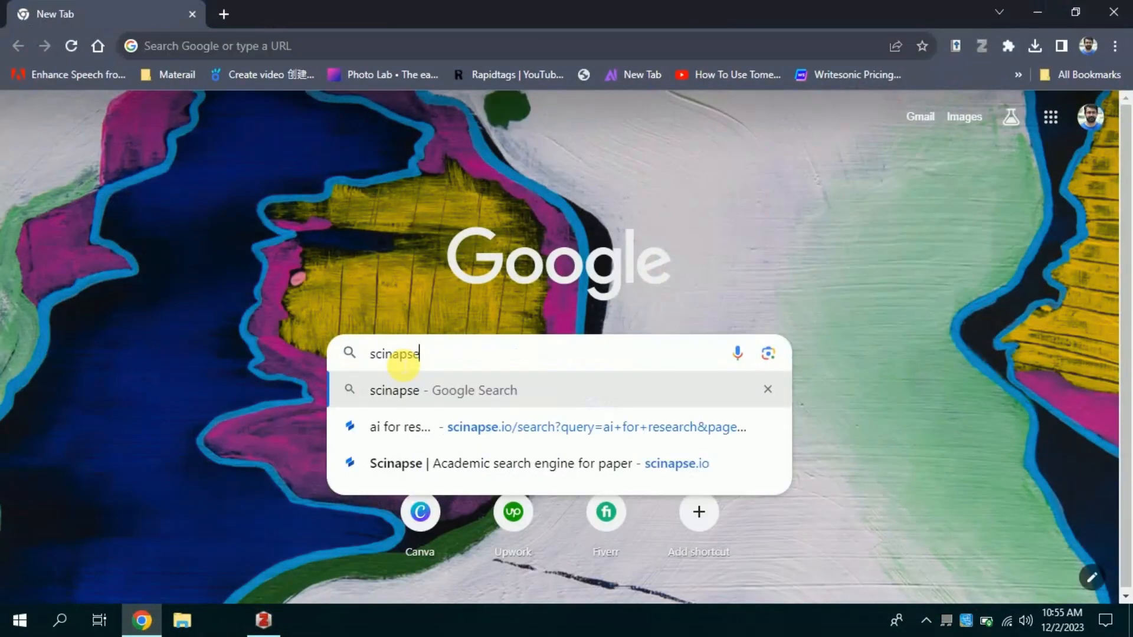
click(409, 389)
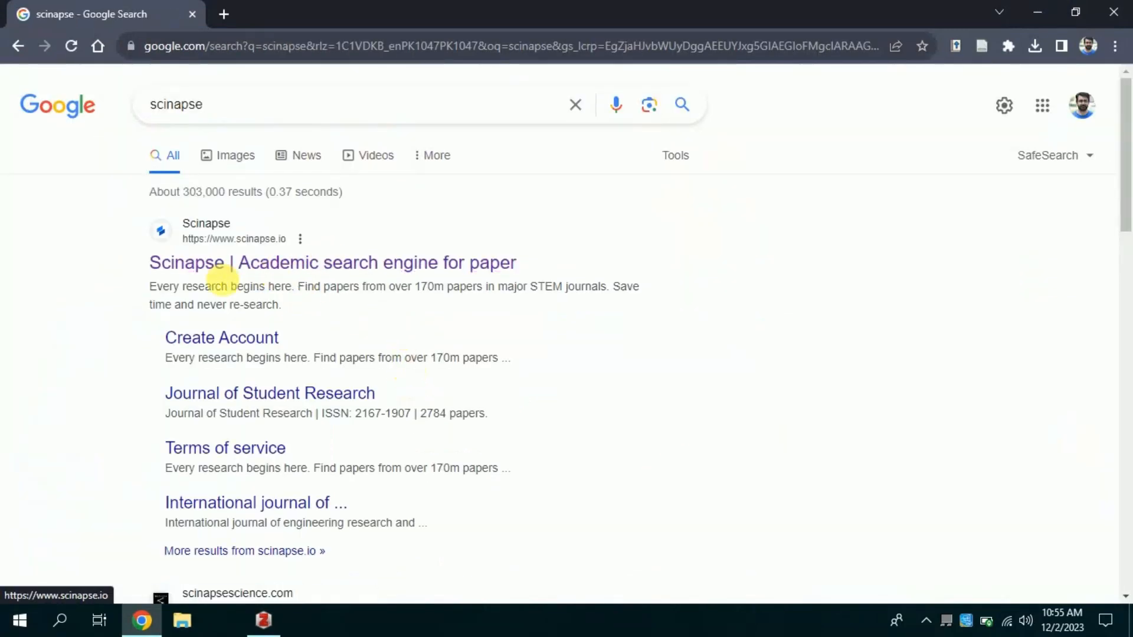
click(316, 268)
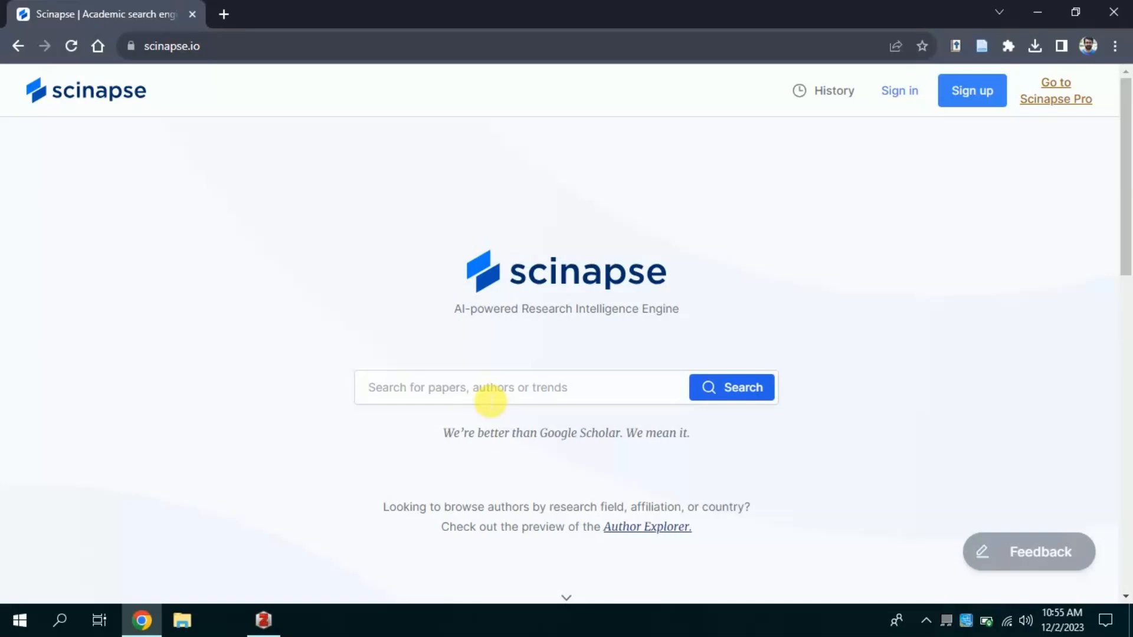
Search Scinapse for "AI tools for academic research" and browse the listed publications
text(AI)
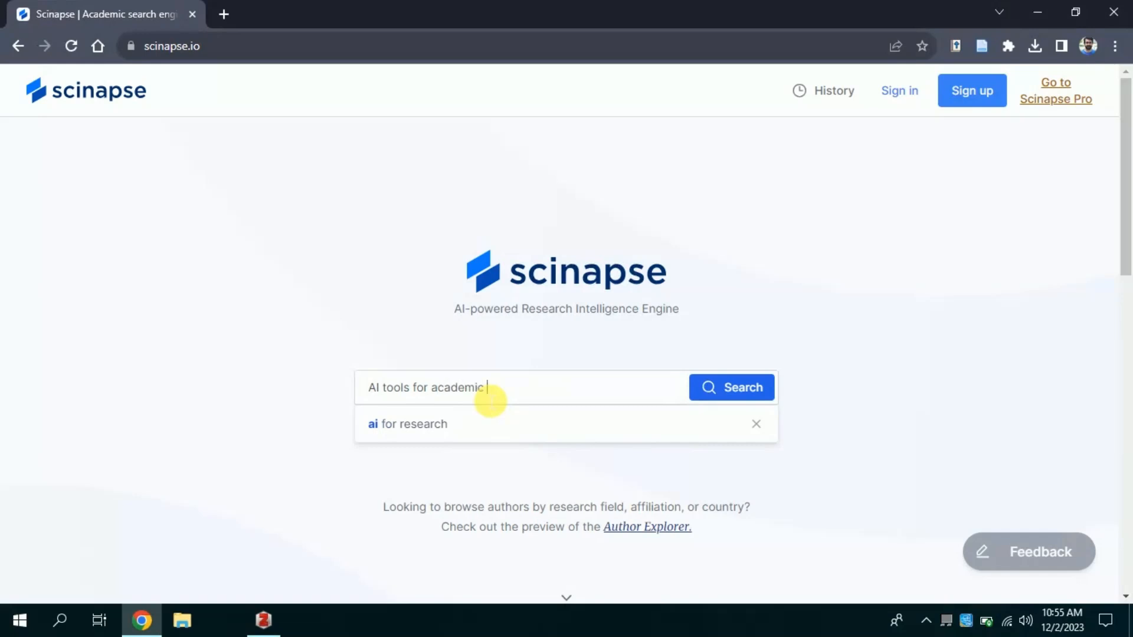
text( tools for academic research)
click(753, 395)
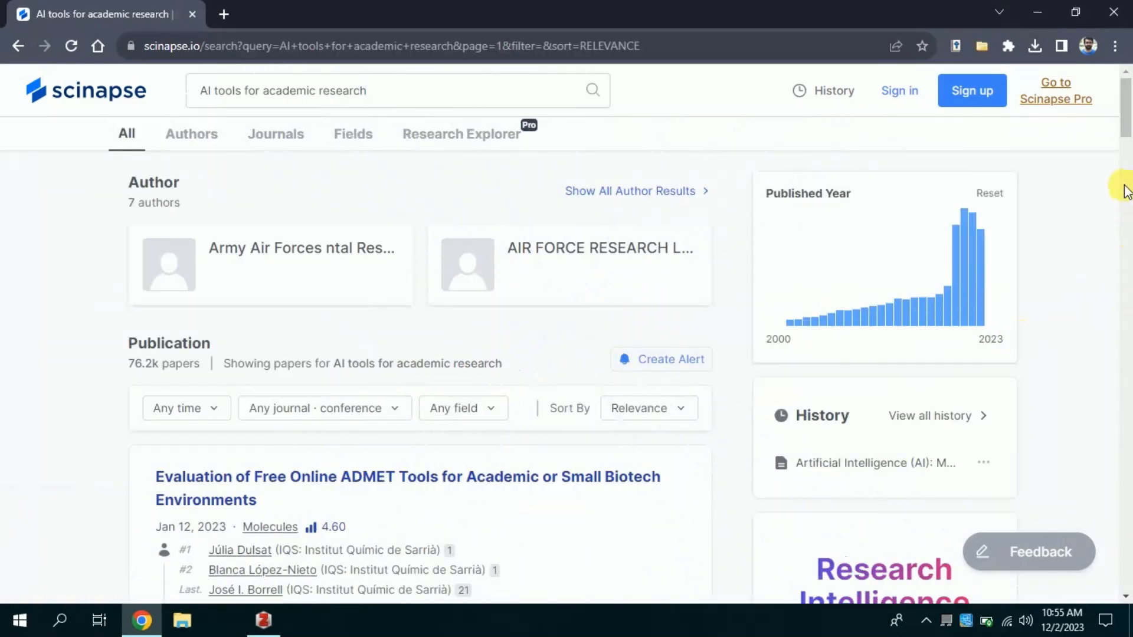
drag(1128, 109, 1127, 200)
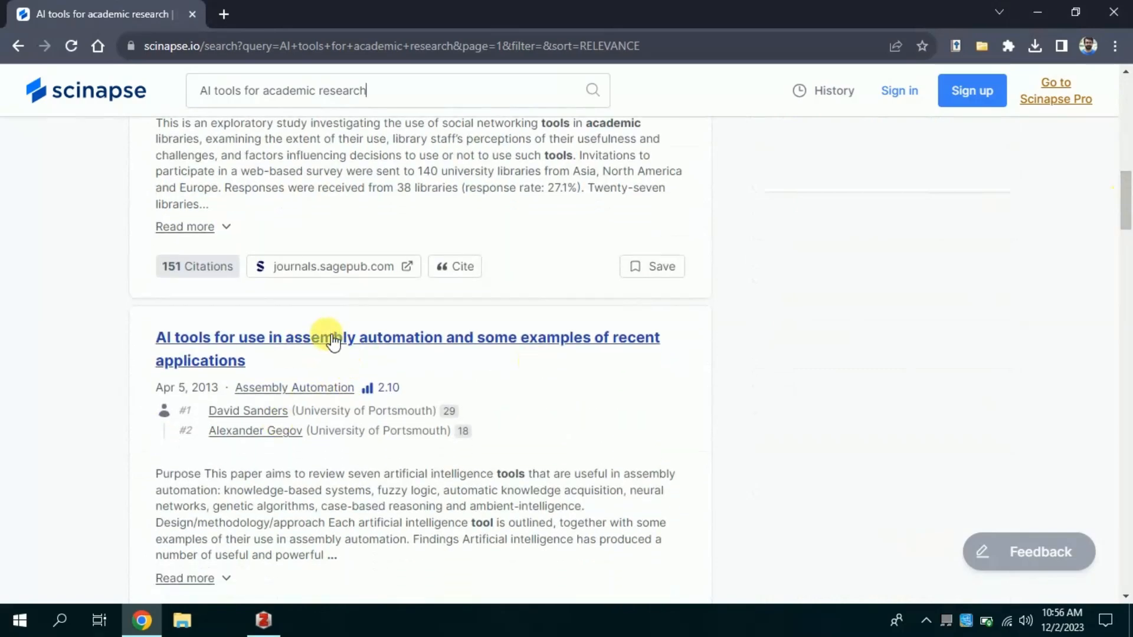
drag(1128, 221, 1126, 268)
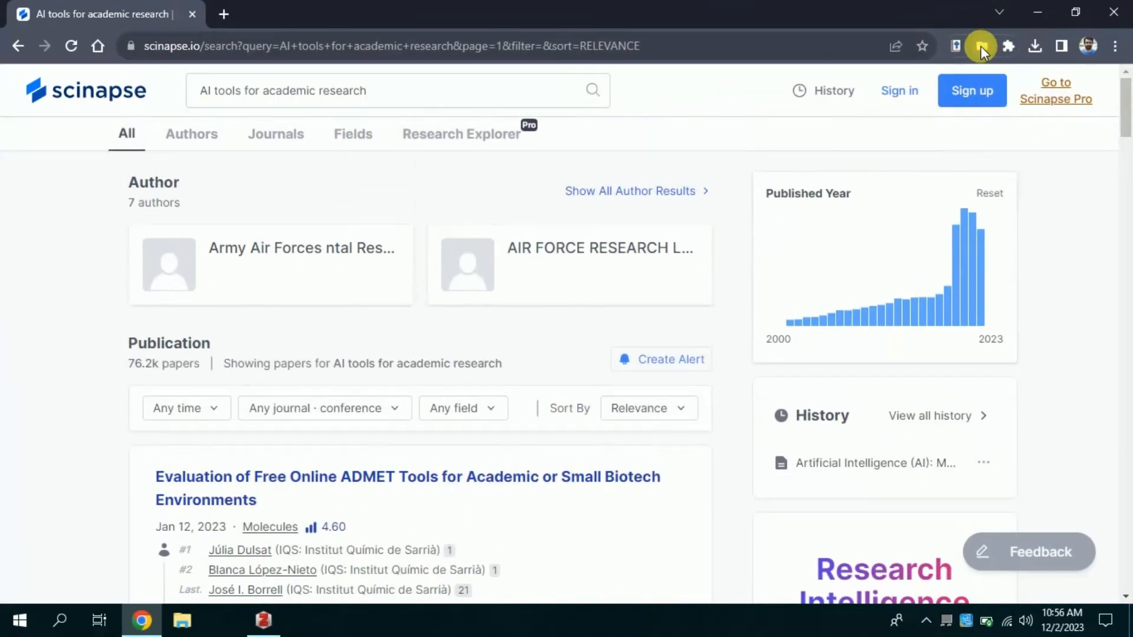
Add the ADMET, social networking, healthcare, REINVENT 2.0, TRIPOD-AI, next generation computing and legal reasoning papers to Zotero from the search results
click(981, 46)
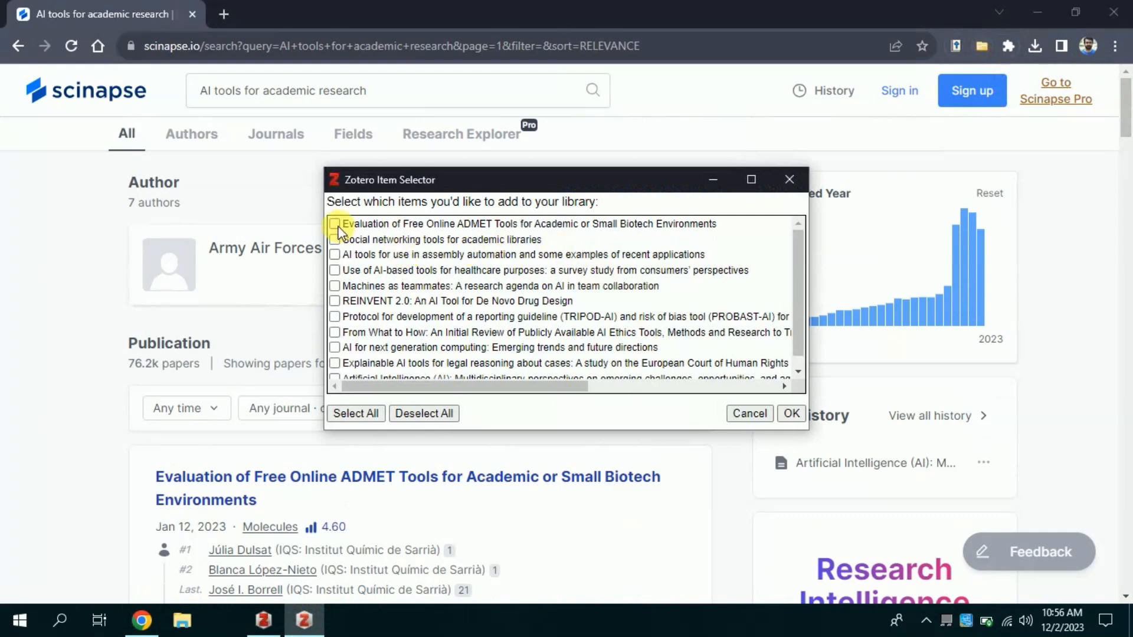
drag(801, 267, 788, 227)
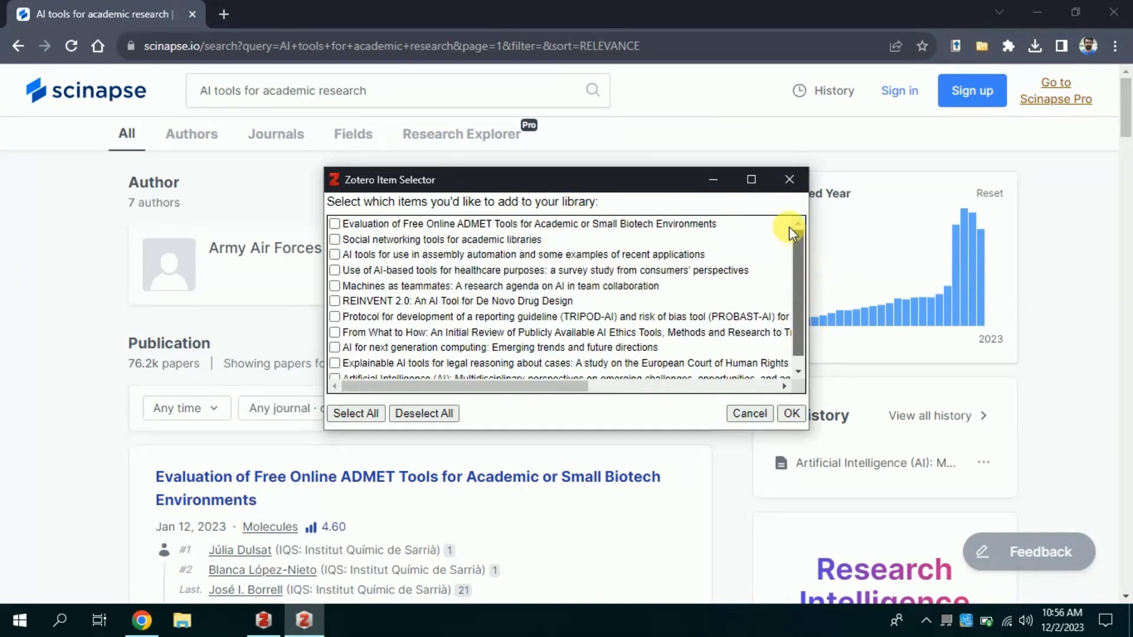
scroll(449, 324, down, 1)
scroll(354, 265, up, 1)
click(334, 225)
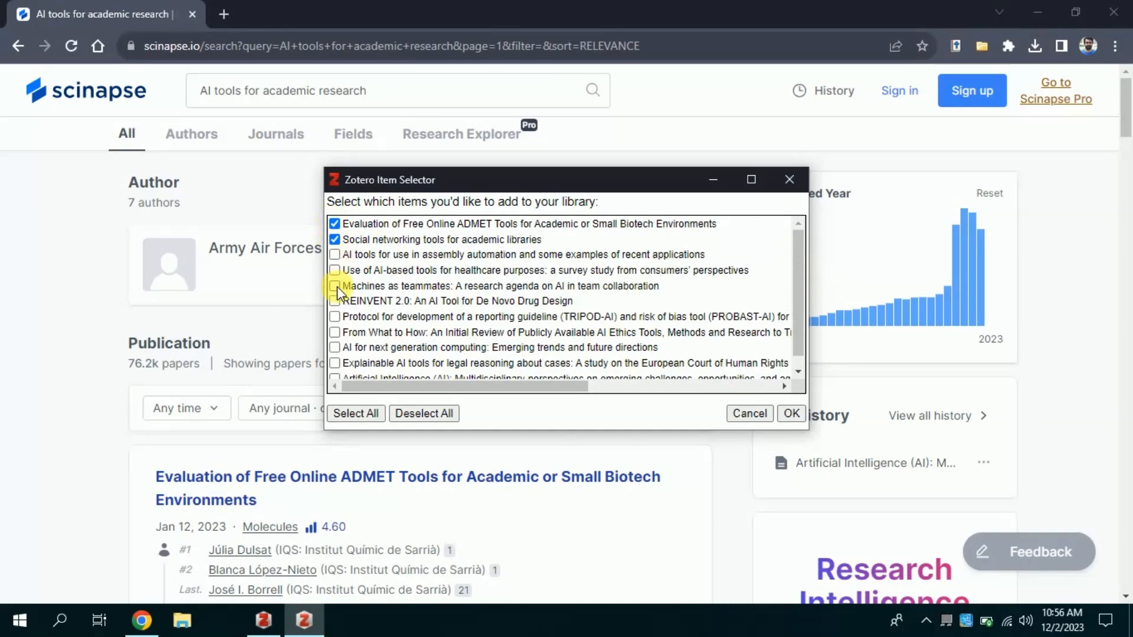
click(335, 271)
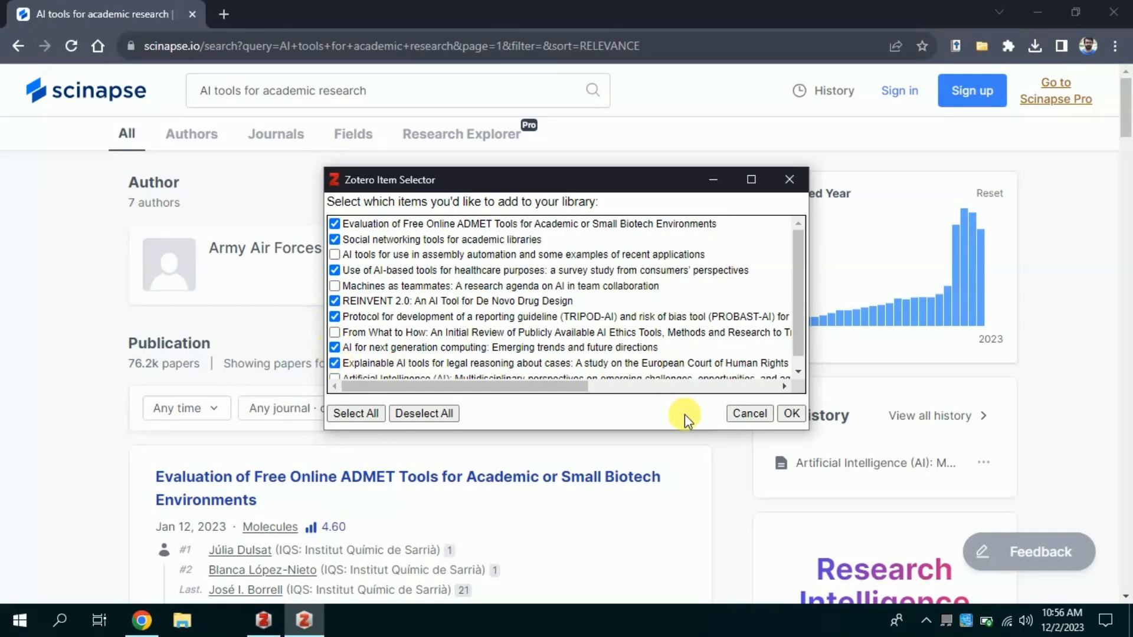
click(791, 415)
Choose the "AI tools for academic papers" collection as the saving destination and switch to Zotero to view the saved items
click(1050, 99)
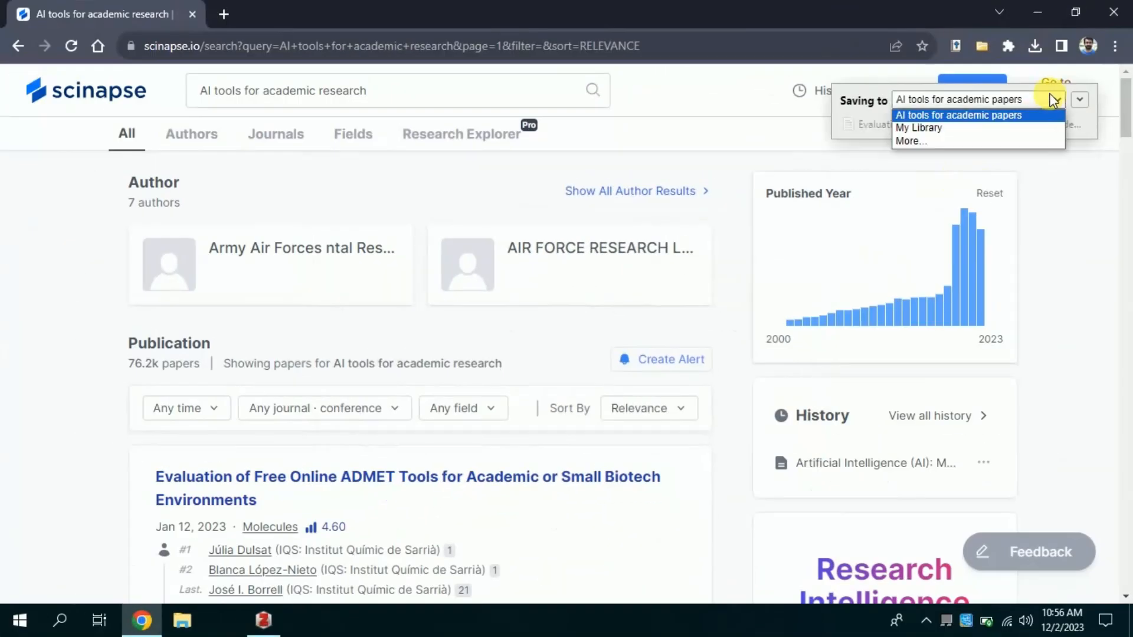
click(956, 116)
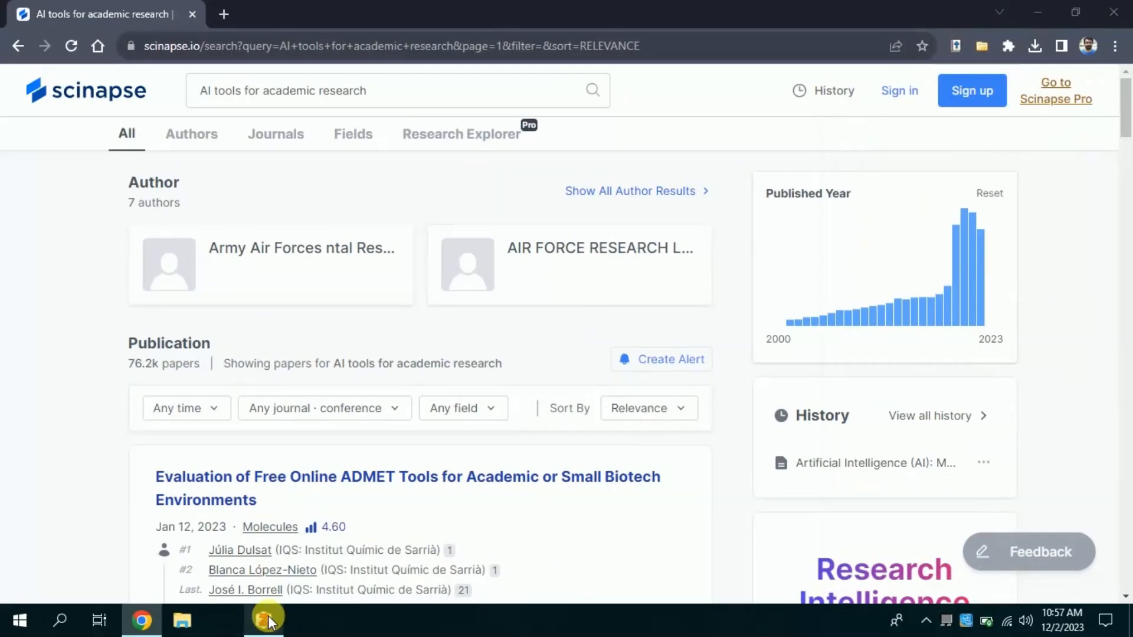
click(266, 620)
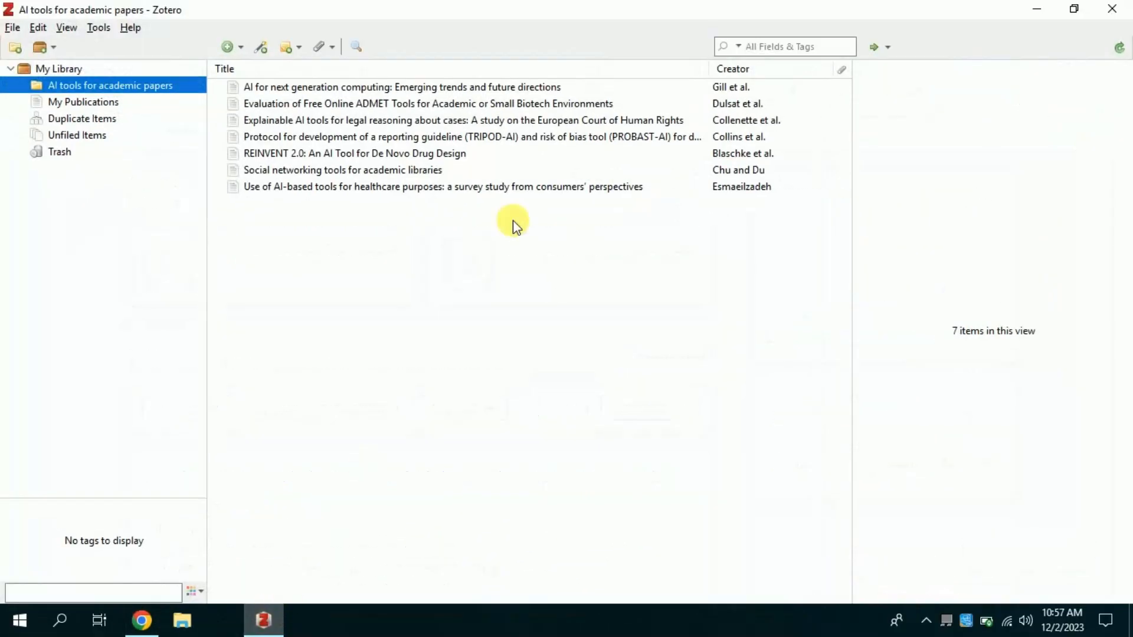
Examine the bibliographic details of the next generation computing, ADMET and legal reasoning papers in the collection
click(354, 88)
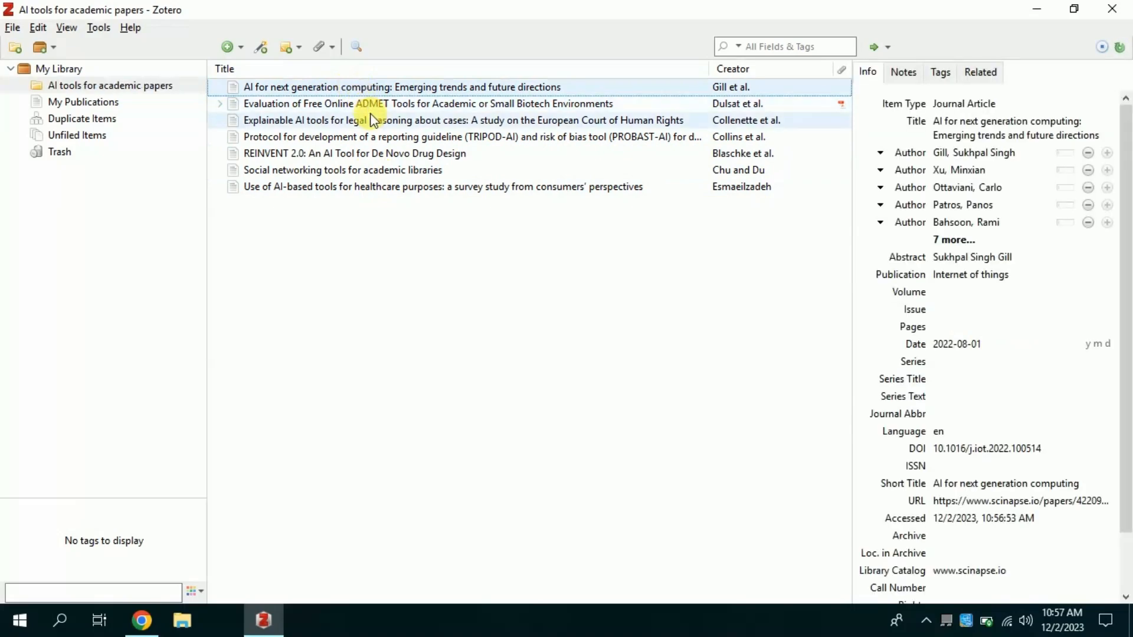
click(373, 120)
click(373, 107)
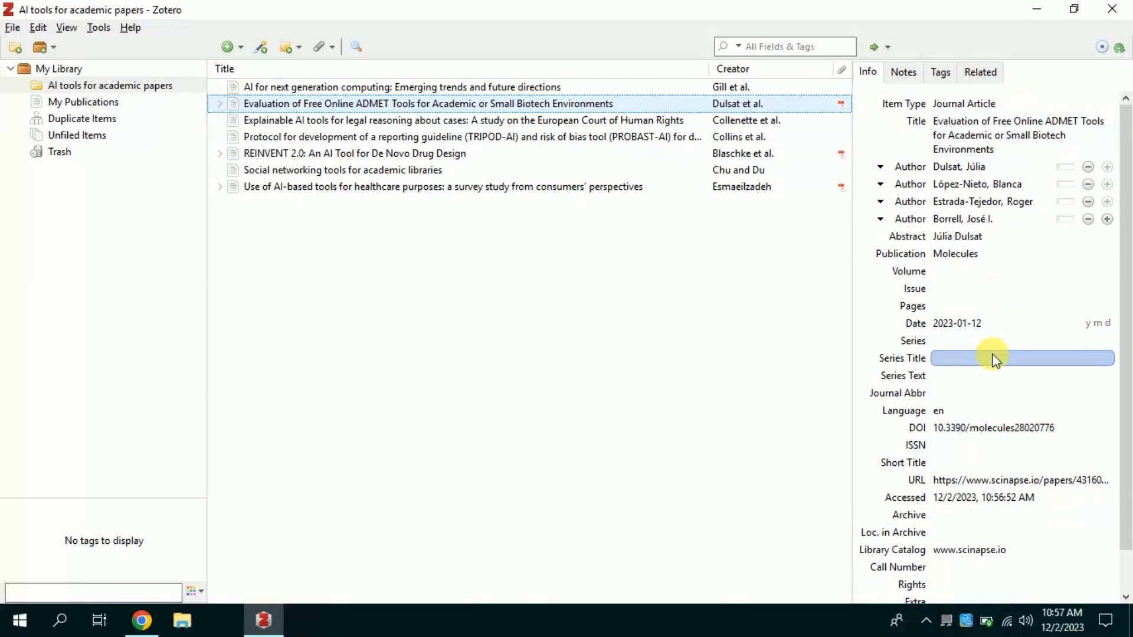
scroll(1127, 289, down, 2)
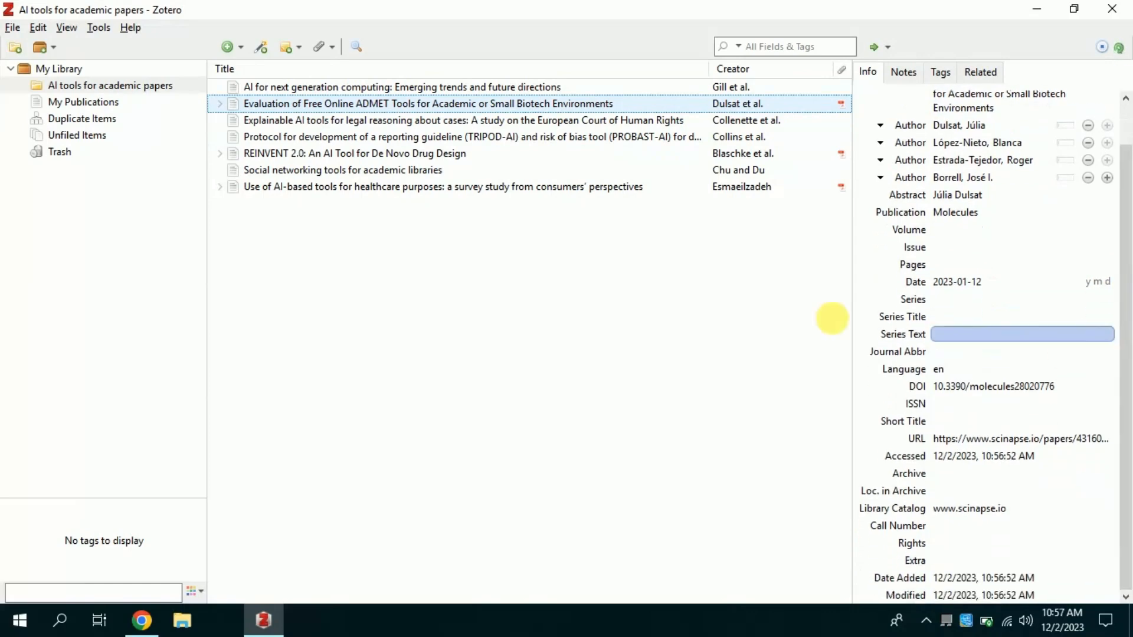
click(423, 121)
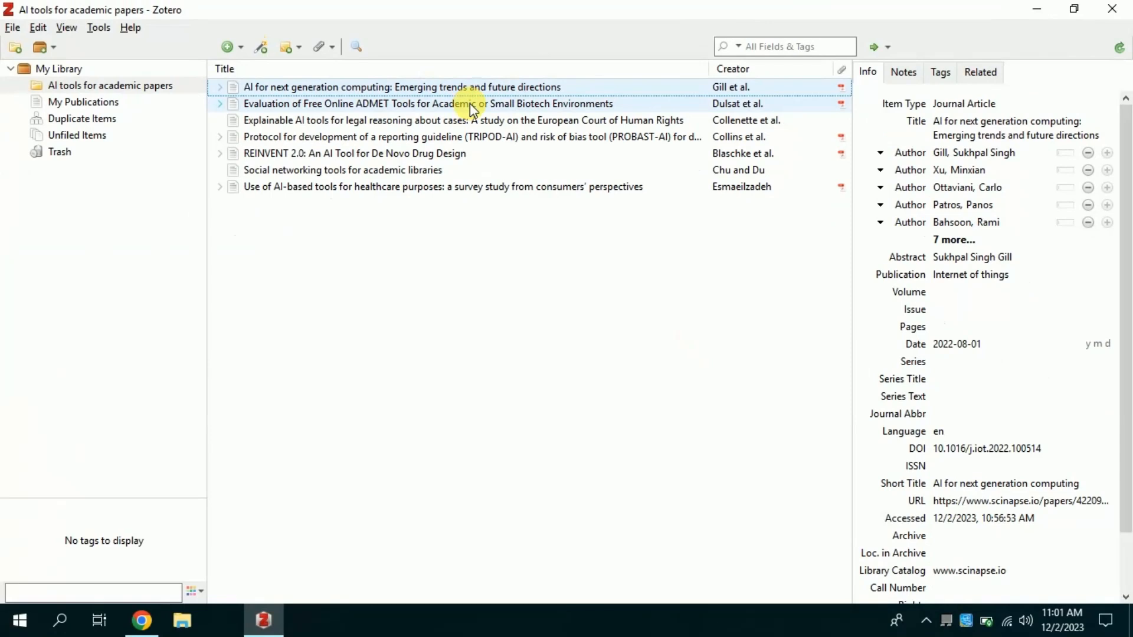
Open the PDF of the "Evaluation of Free Online ADMET Tools" paper and highlight "new molecular entity" in the abstract in yellow
click(471, 104)
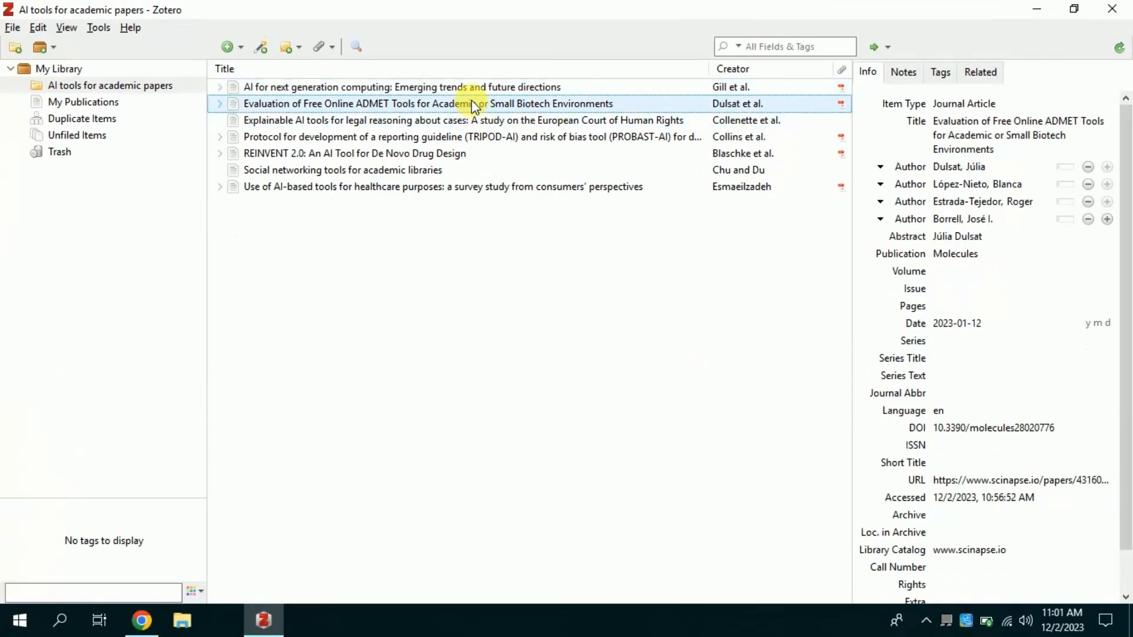
double_click(472, 103)
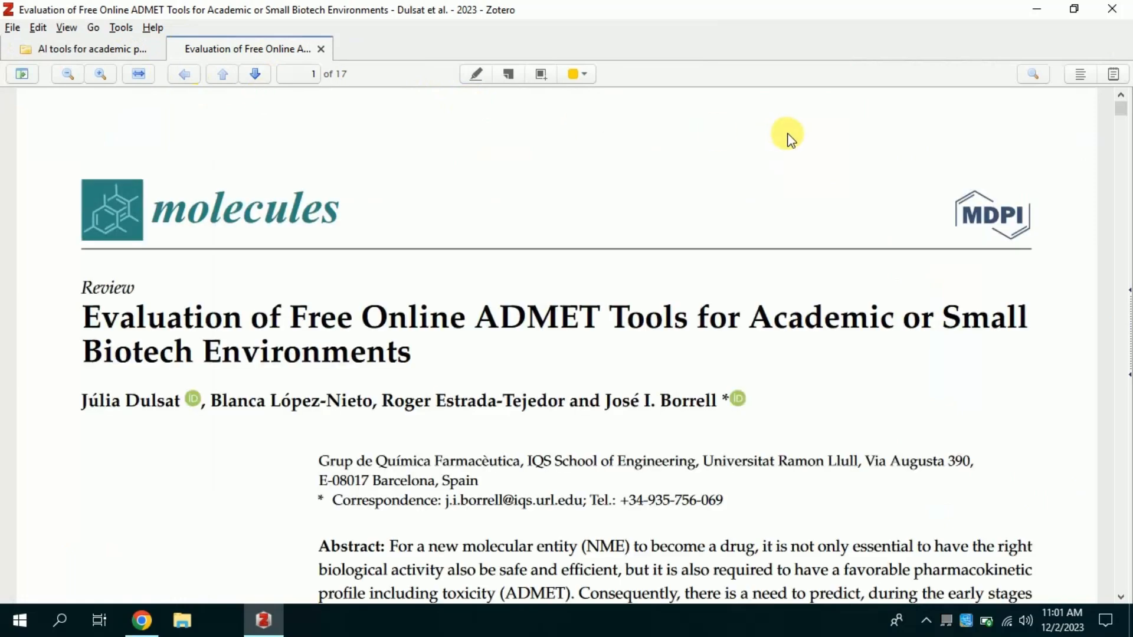
scroll(1121, 147, down, 10)
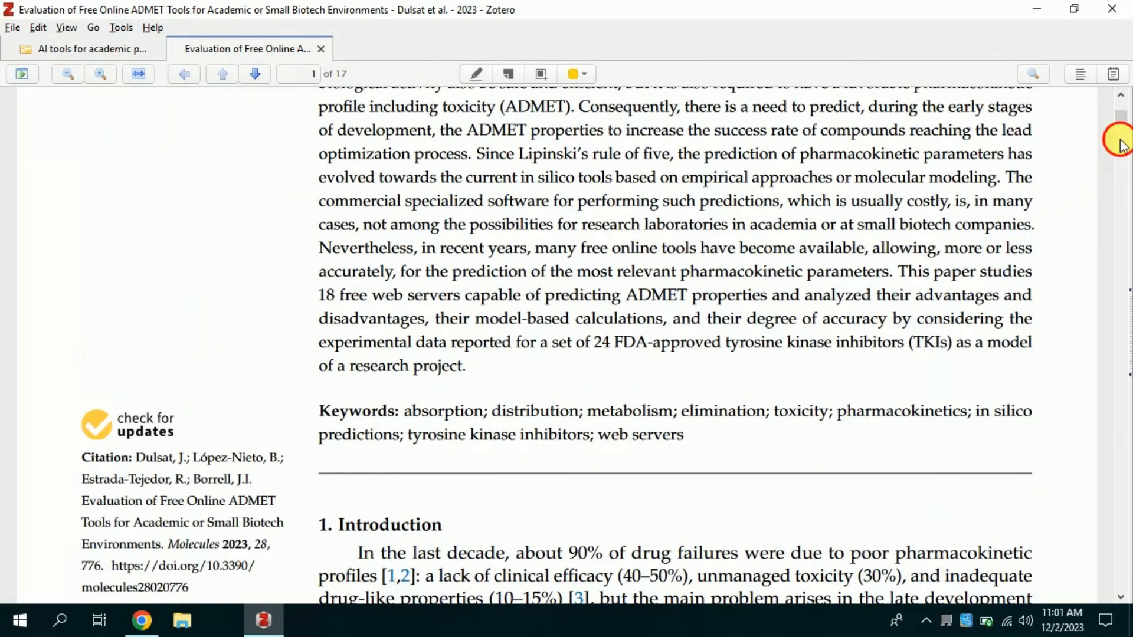
scroll(1114, 140, up, 4)
click(476, 74)
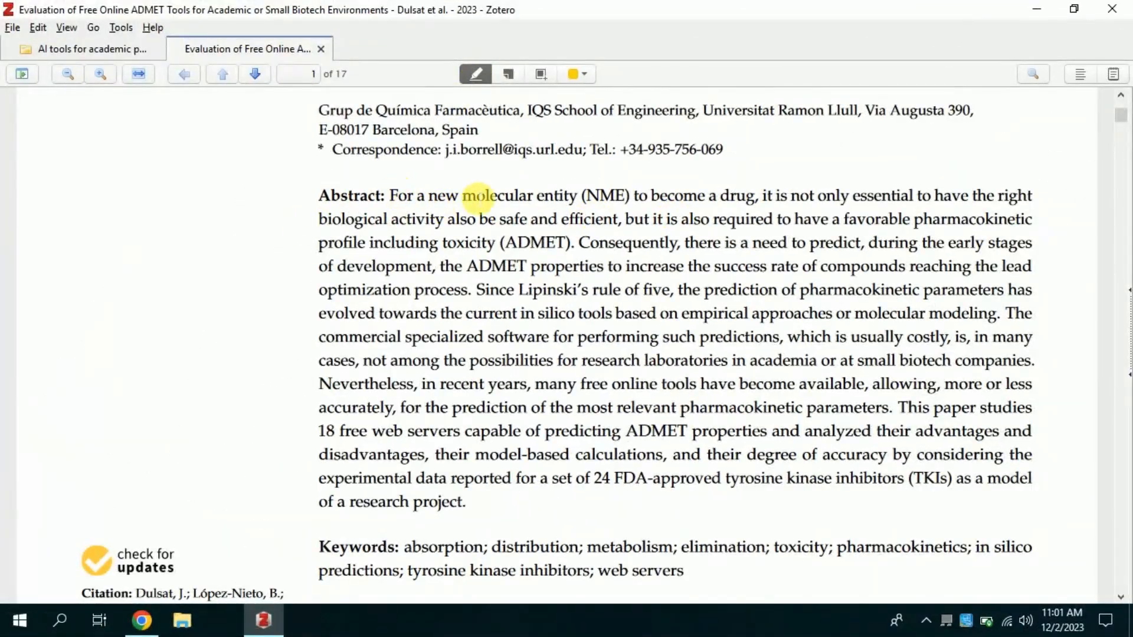
drag(428, 195, 591, 197)
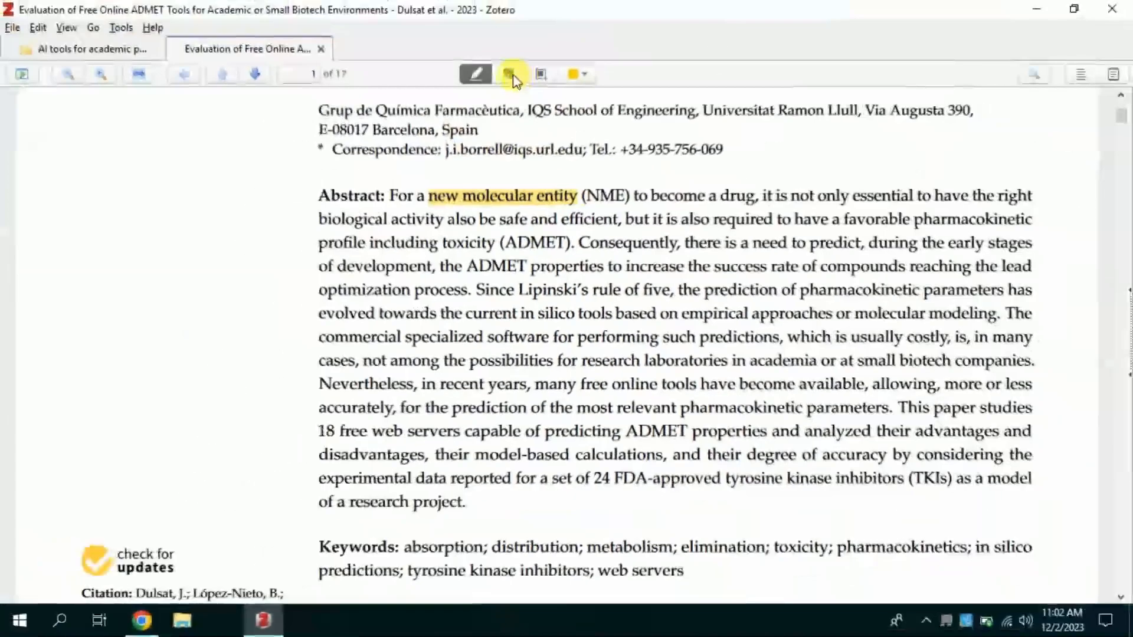
Add a yellow sticky note beside the abstract's closing words "of a research project" and return to the collection's item list
click(508, 74)
click(464, 502)
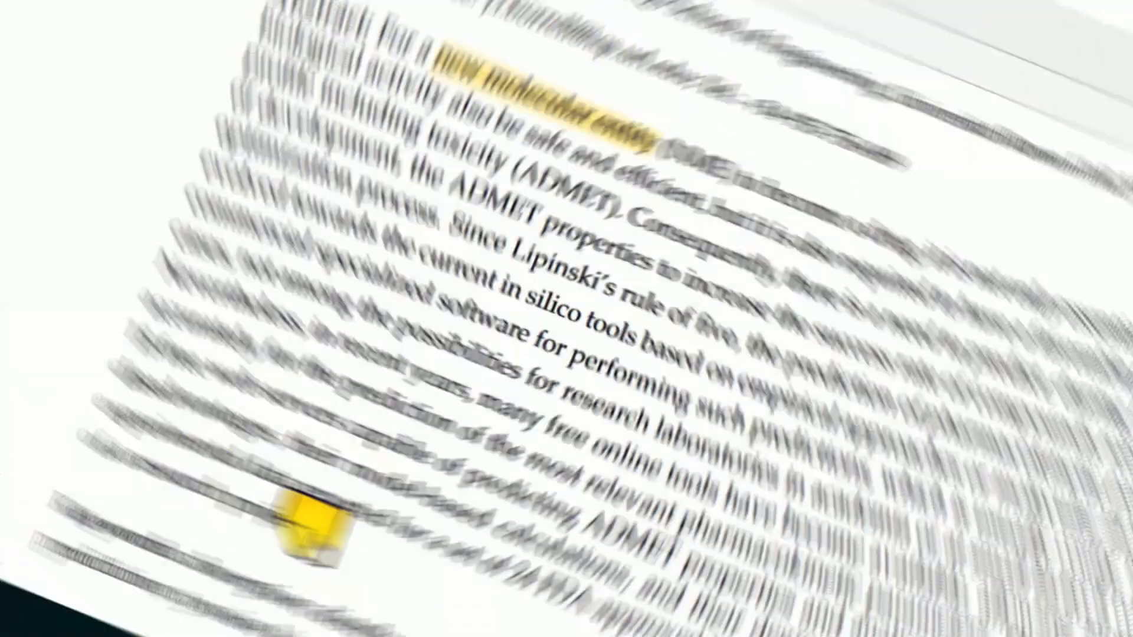
drag(469, 502, 493, 507)
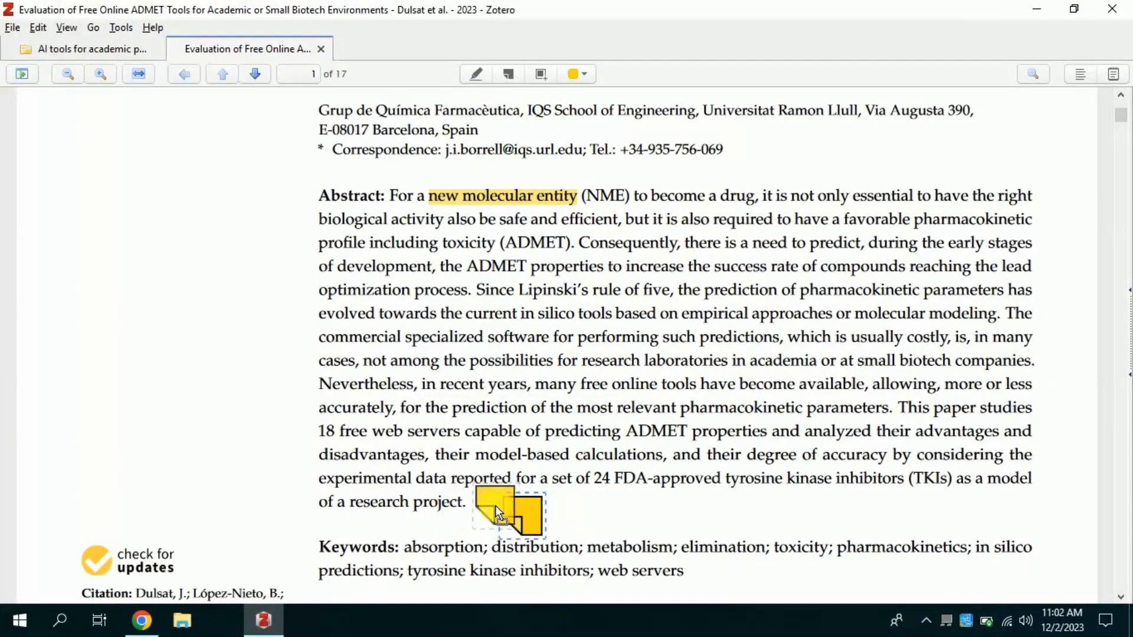
click(106, 52)
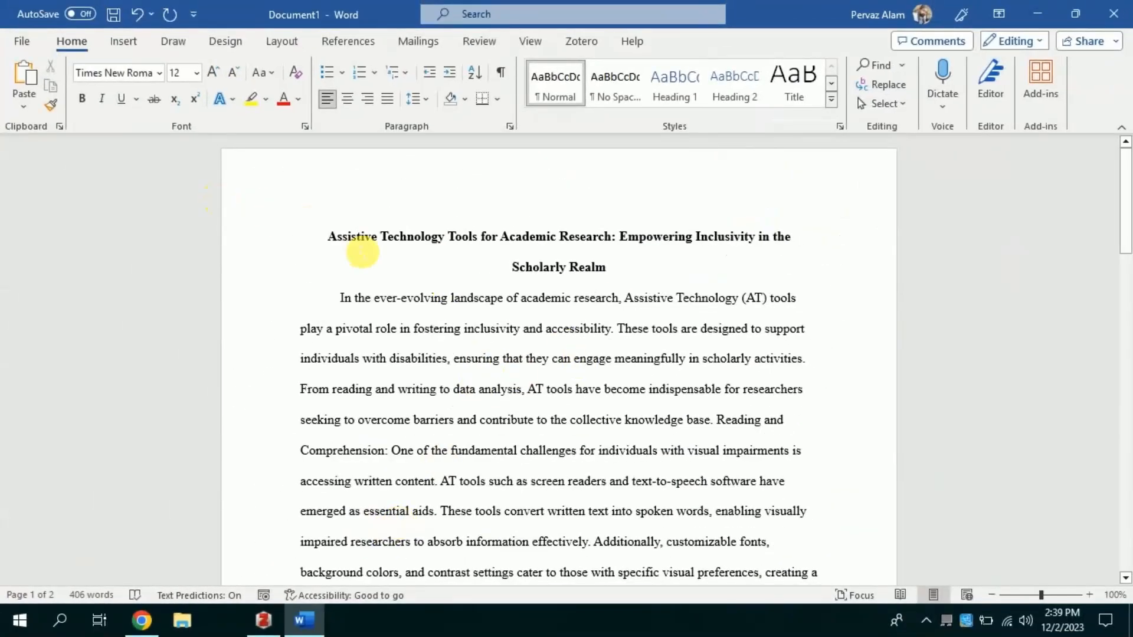
In the Word essay on assistive technology tools, delete the colon after "Comprehension" in the first paragraph
drag(334, 244, 600, 276)
click(600, 276)
mouse_move(1124, 177)
mouse_down()
mouse_move(1125, 448)
mouse_move(1113, 190)
mouse_up()
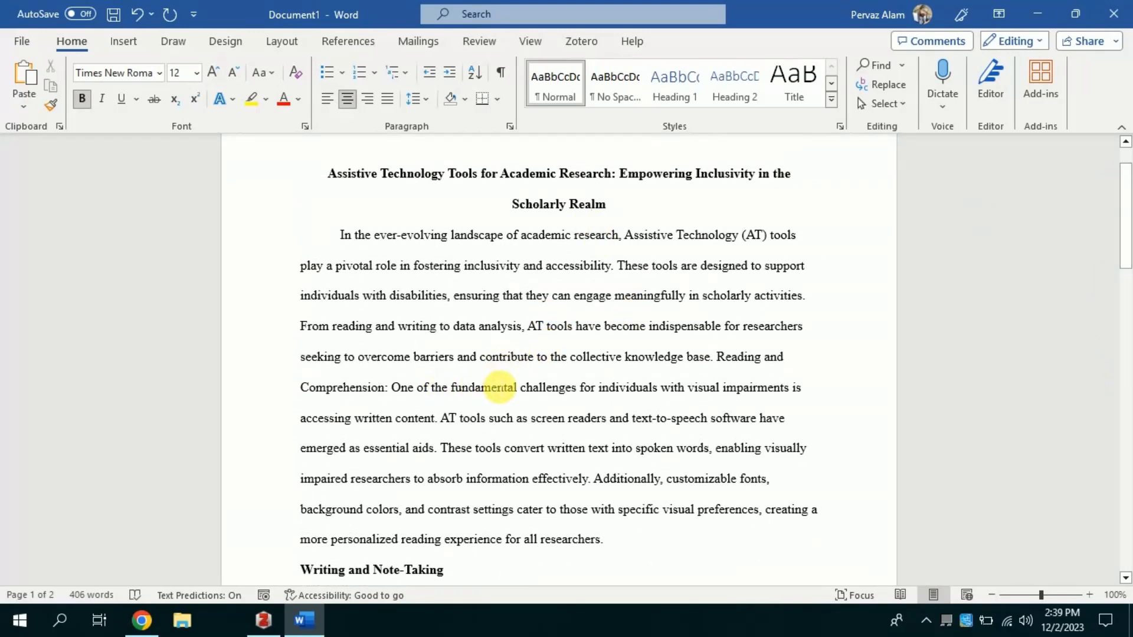
click(389, 389)
key(BackSpace)
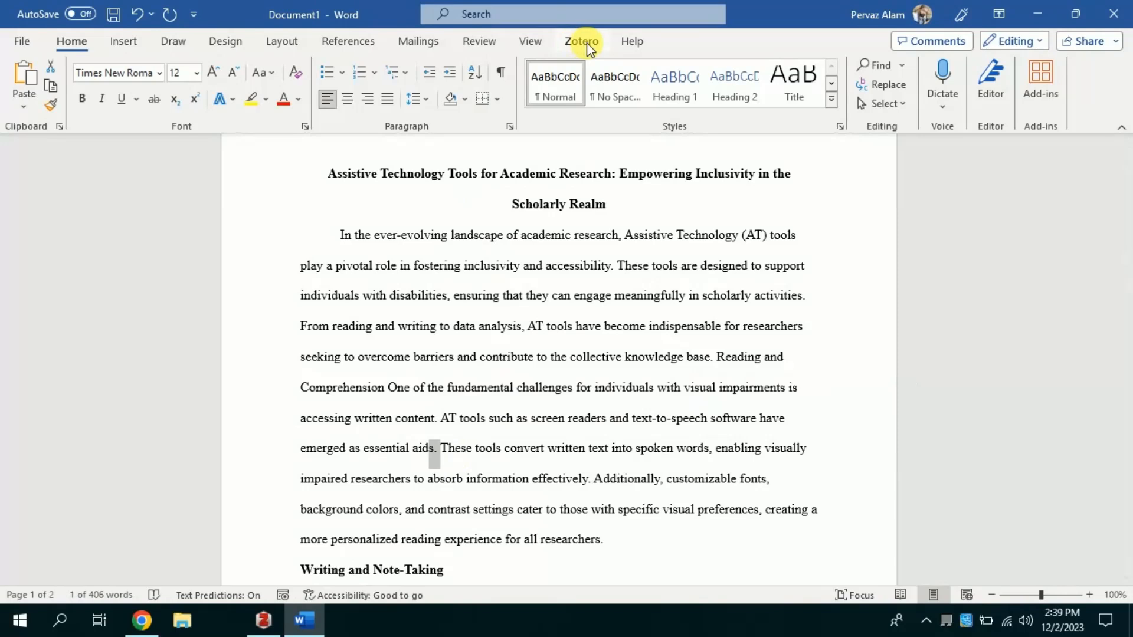
Set the document's Zotero citation style to American Psychological Association (APA) 7th edition
click(586, 44)
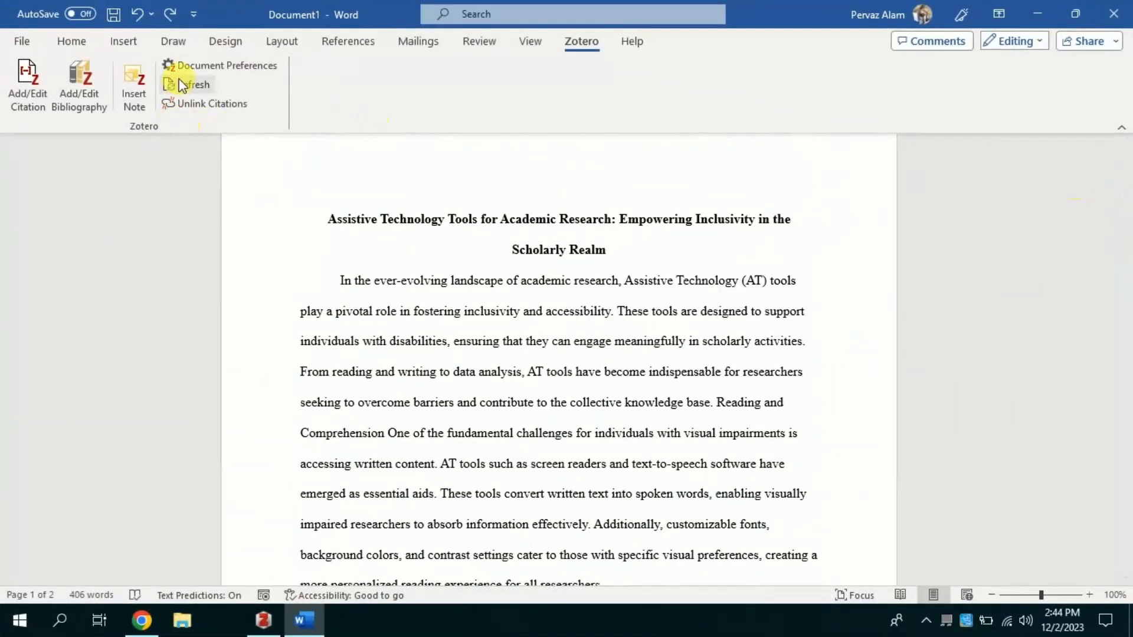
click(186, 67)
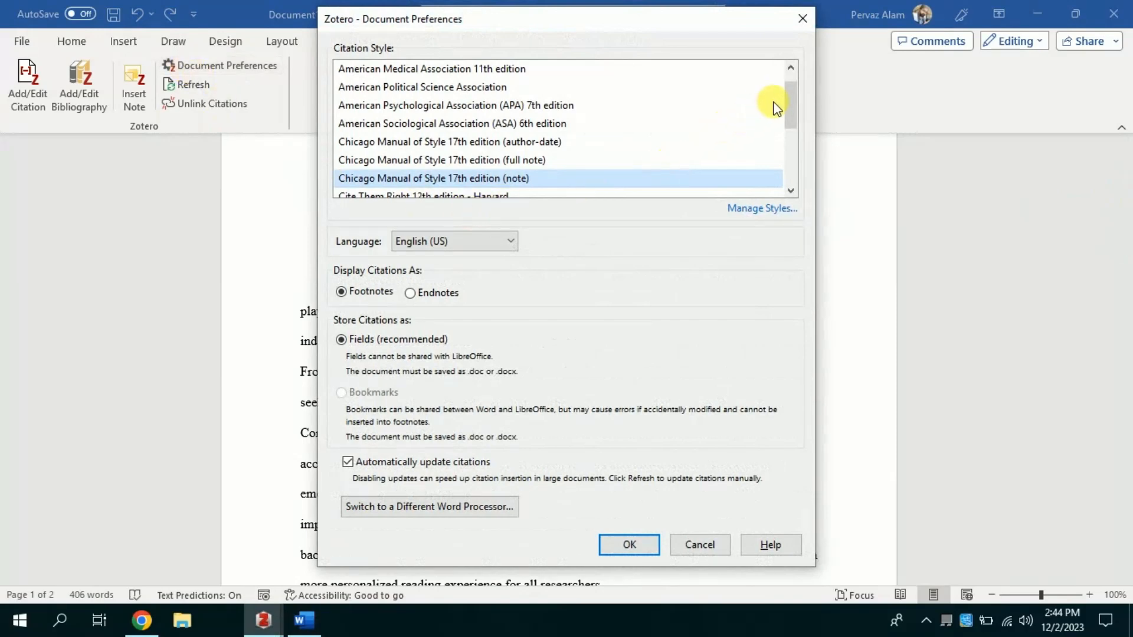
drag(789, 101, 797, 179)
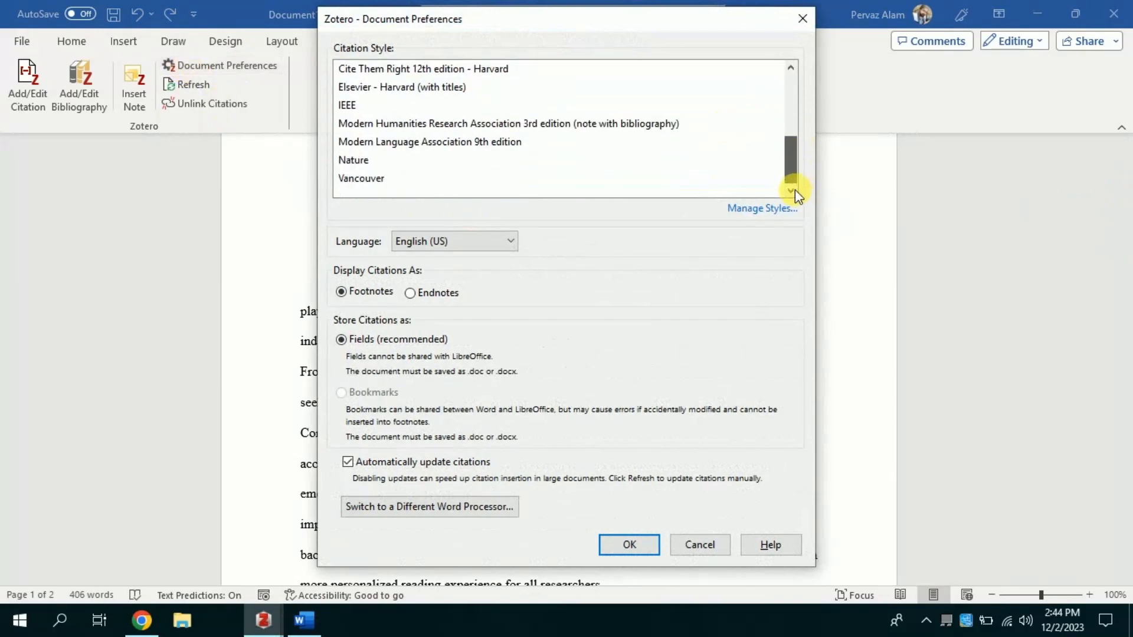
drag(783, 139, 784, 77)
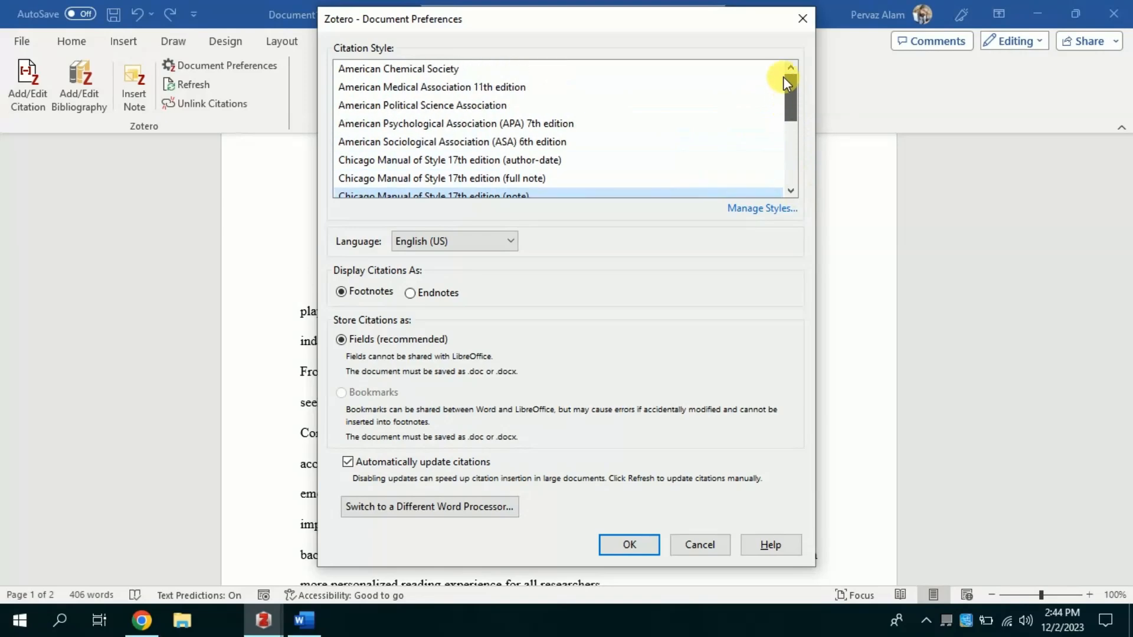
click(536, 125)
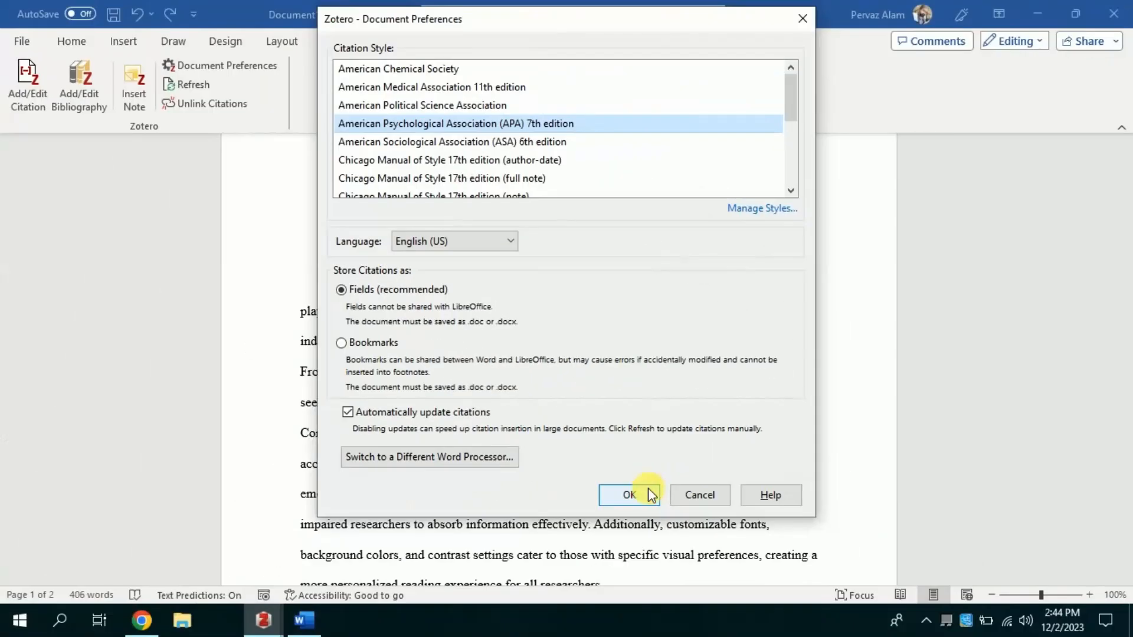
click(648, 489)
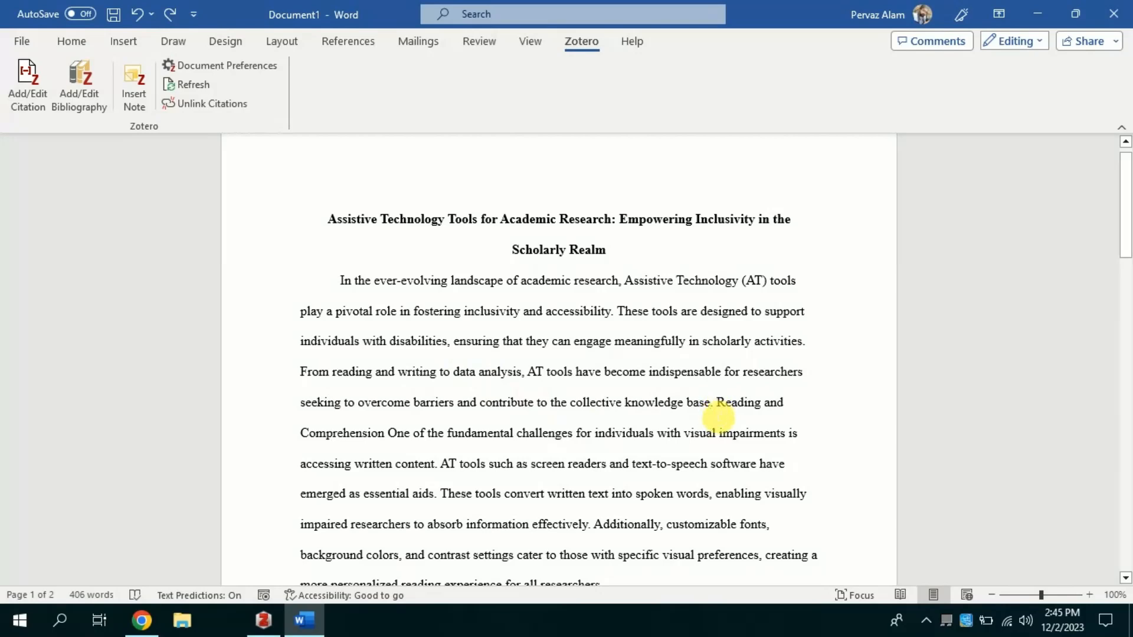
Insert a Zotero citation of "AI for next generation computing" after "collective knowledge base", choosing the paper in Classic View
click(714, 406)
key(BackSpace)
click(23, 83)
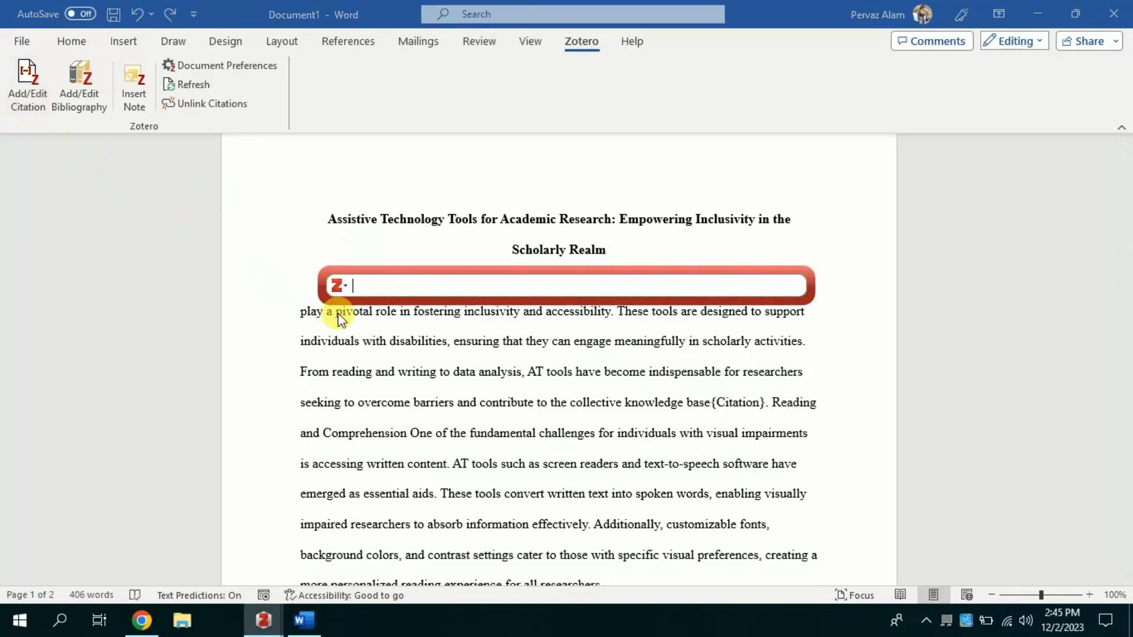
click(338, 286)
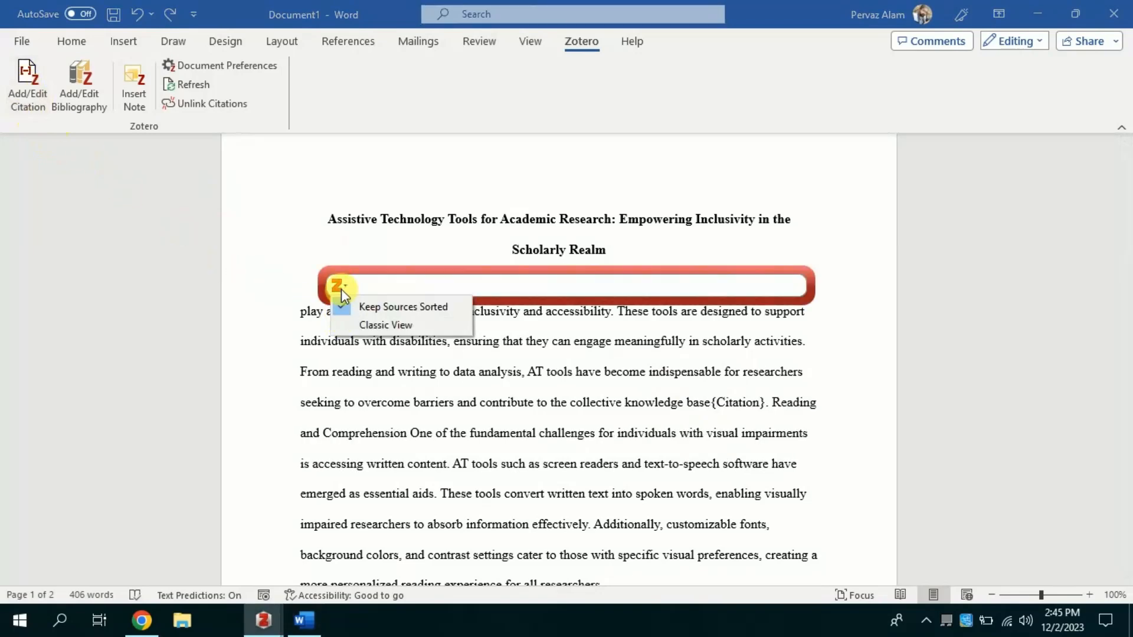
click(377, 324)
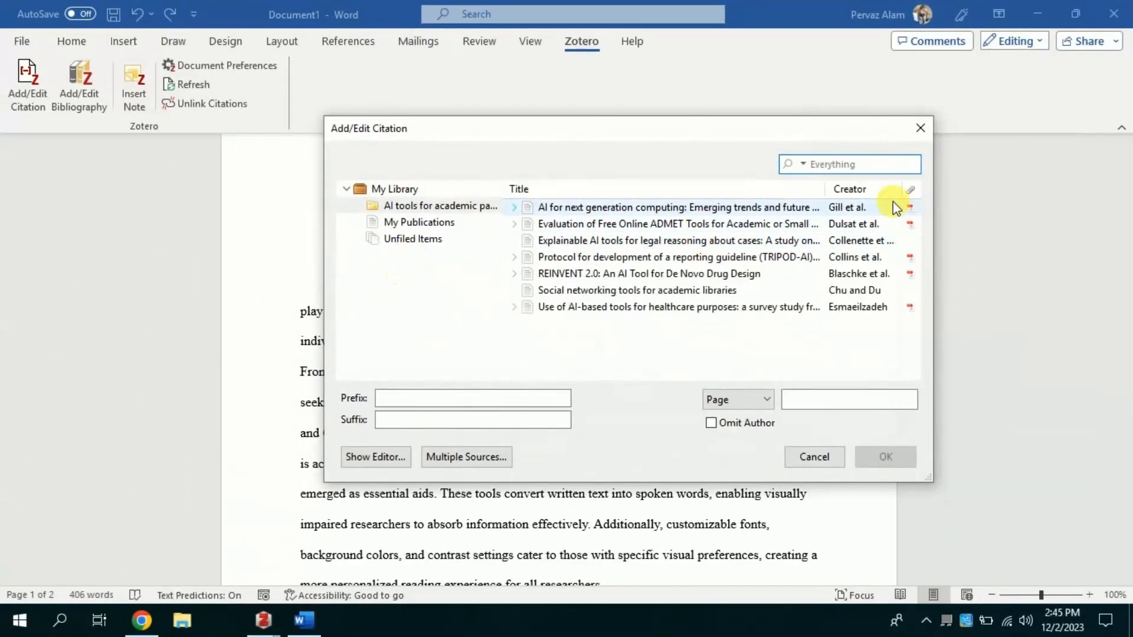
click(580, 212)
click(584, 224)
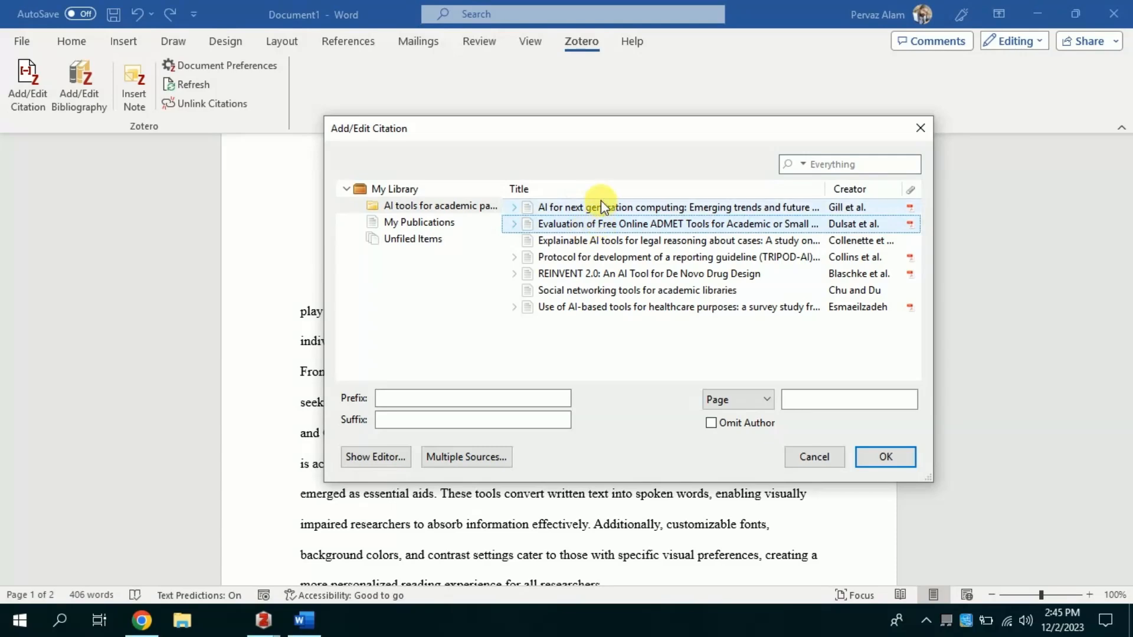
click(602, 207)
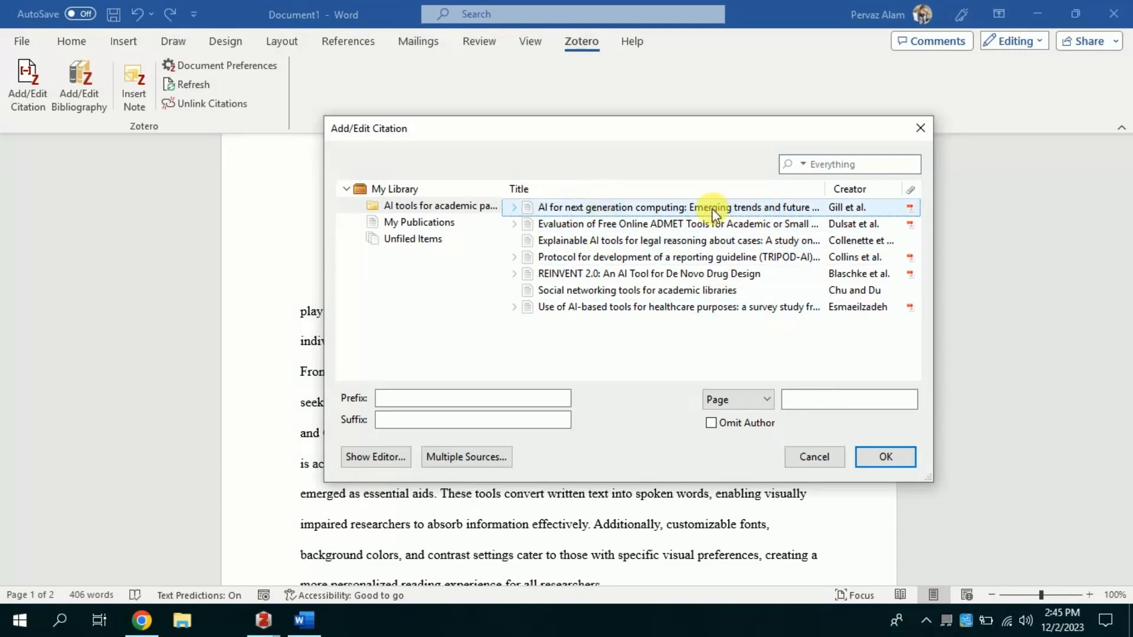
click(860, 406)
click(911, 465)
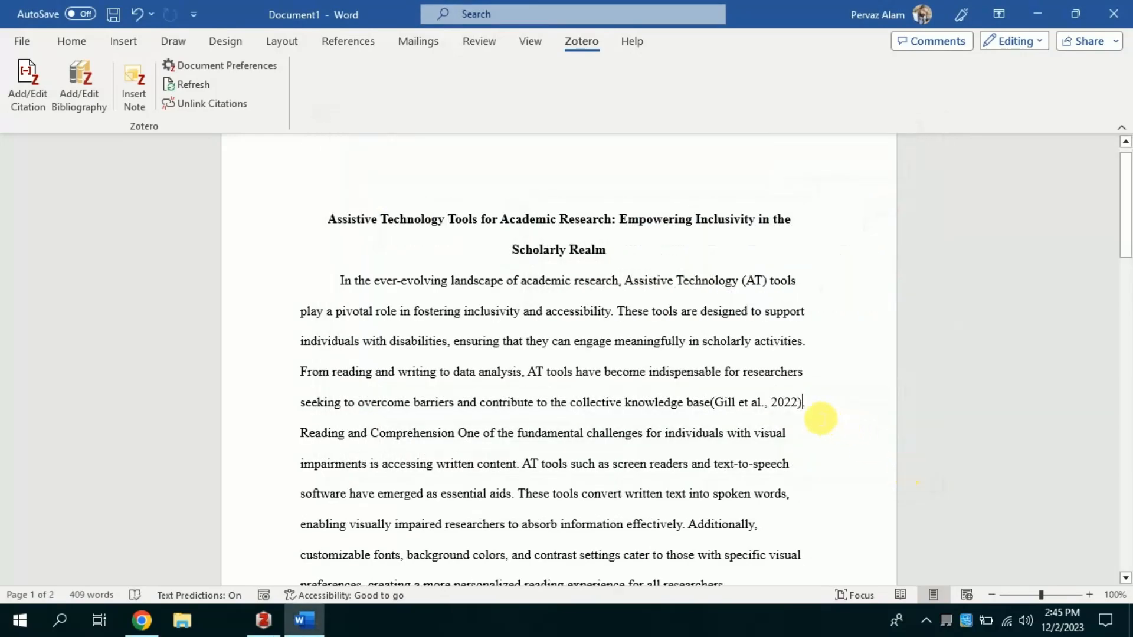
Highlight the citation after "collective knowledge base" in yellow
click(759, 415)
right_click(722, 407)
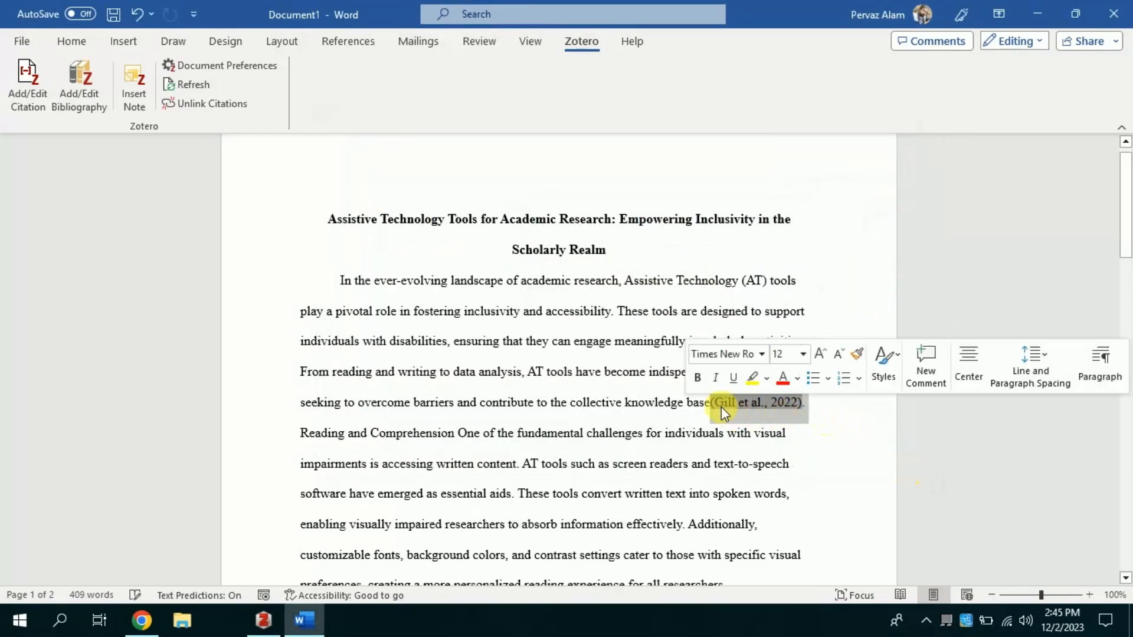
click(752, 378)
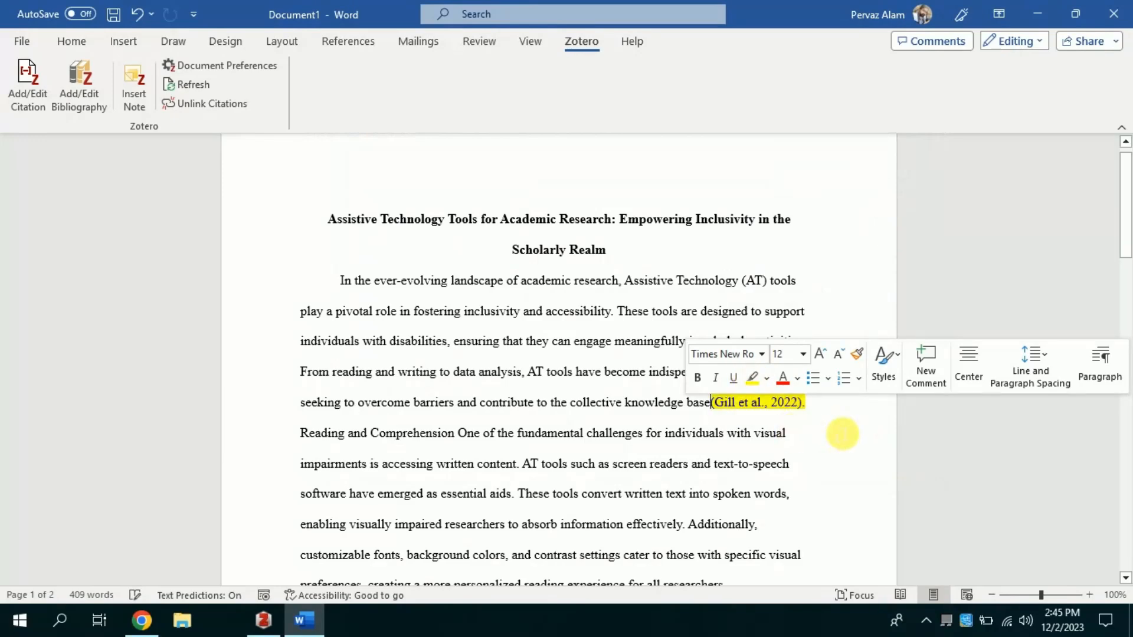
click(831, 434)
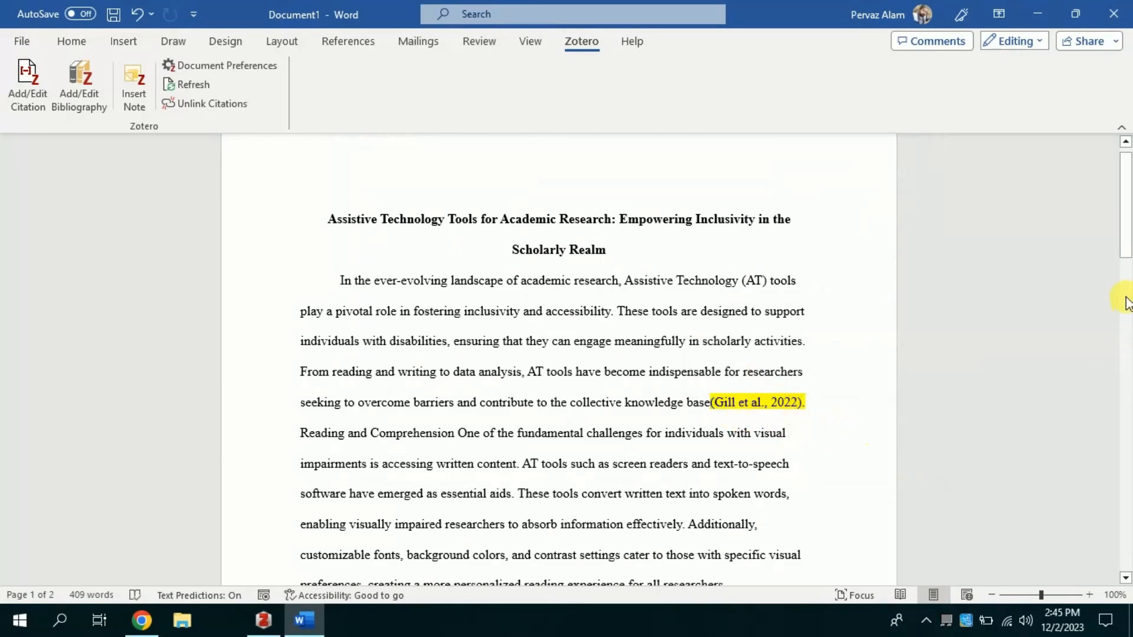
Cite "Explainable AI tools for legal reasoning about cases" after "motor disabilities" in the Writing and Note-Taking section and highlight the citation
drag(1122, 240, 1126, 339)
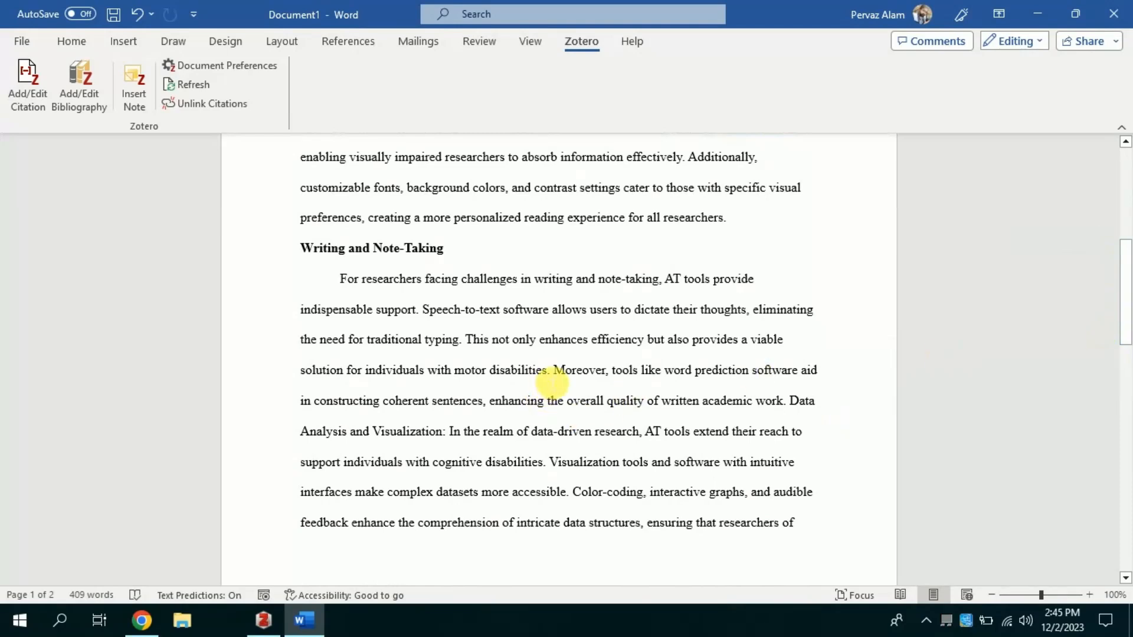
click(22, 93)
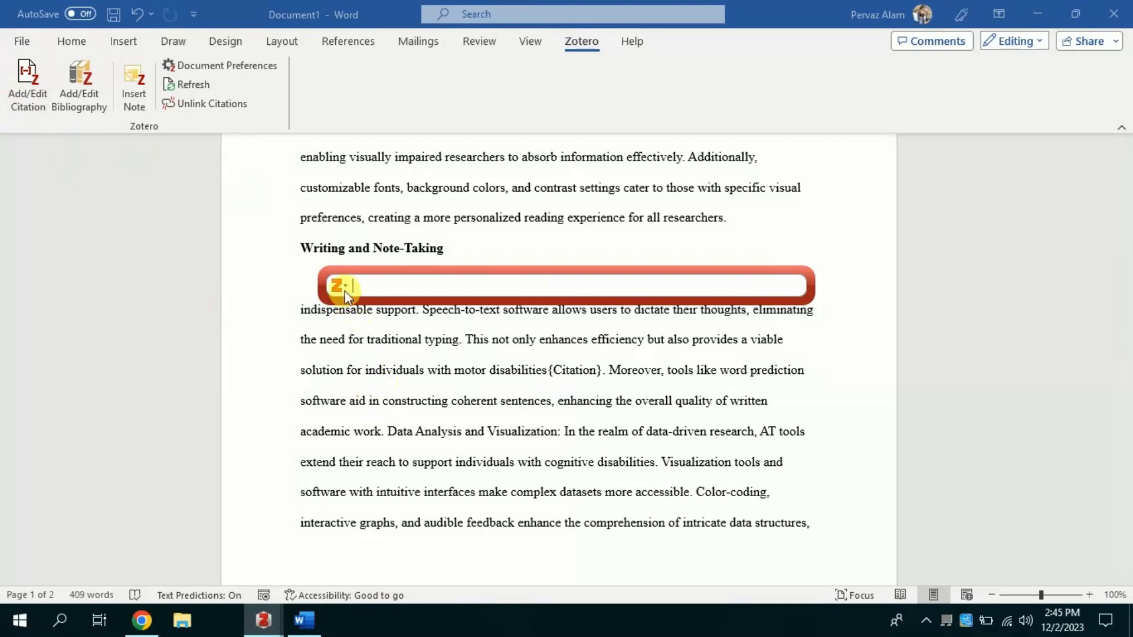
click(344, 286)
click(348, 324)
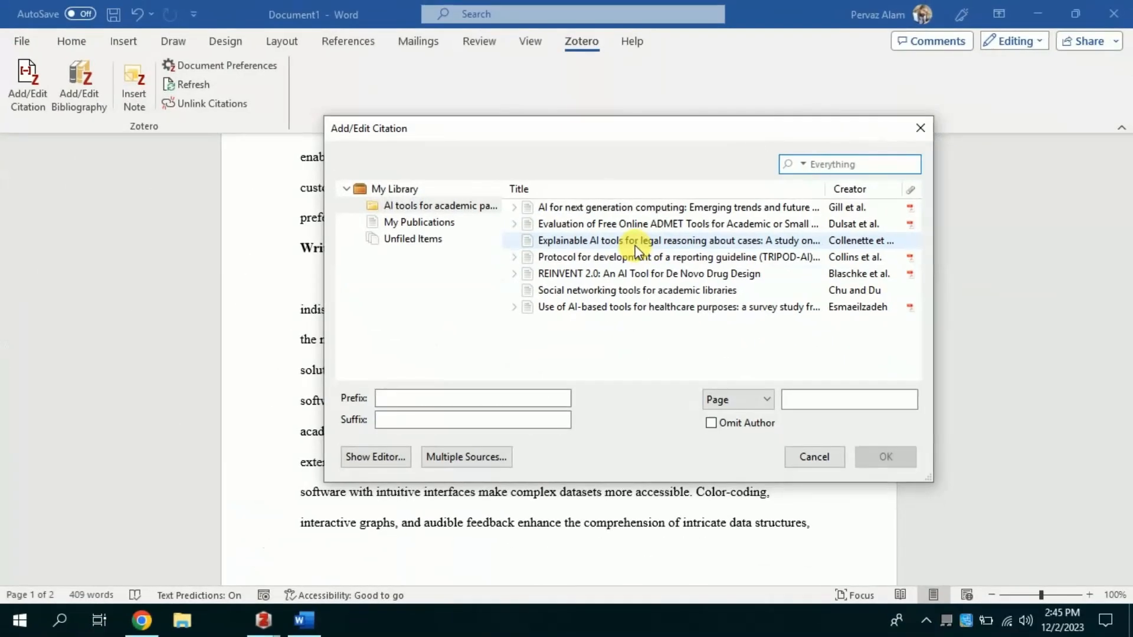
click(637, 241)
click(879, 456)
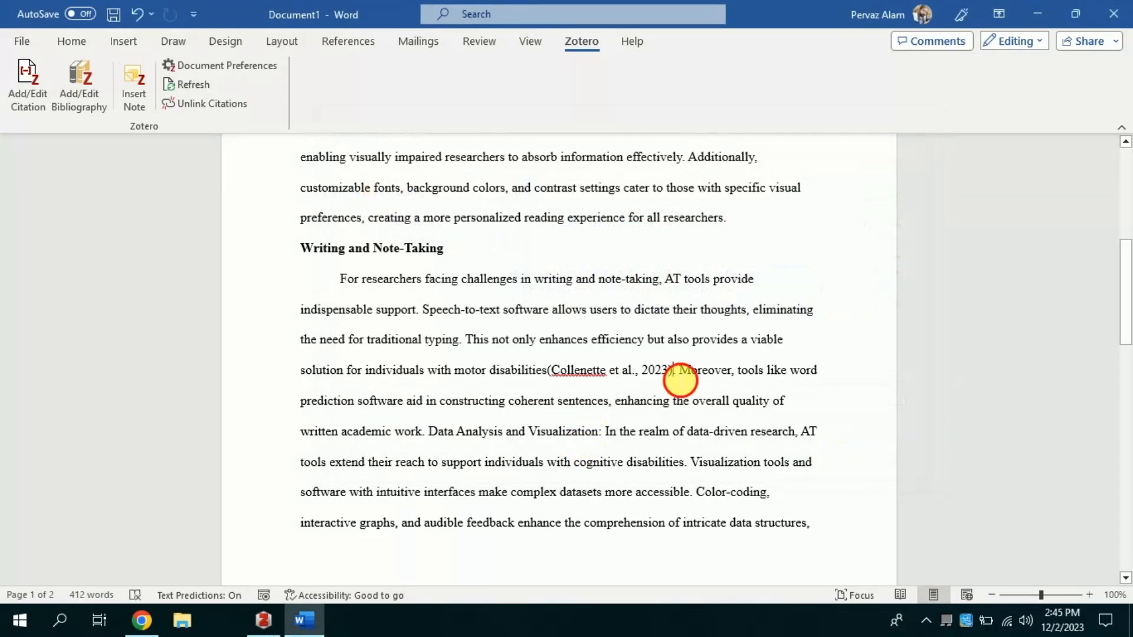
drag(679, 378, 548, 386)
click(599, 352)
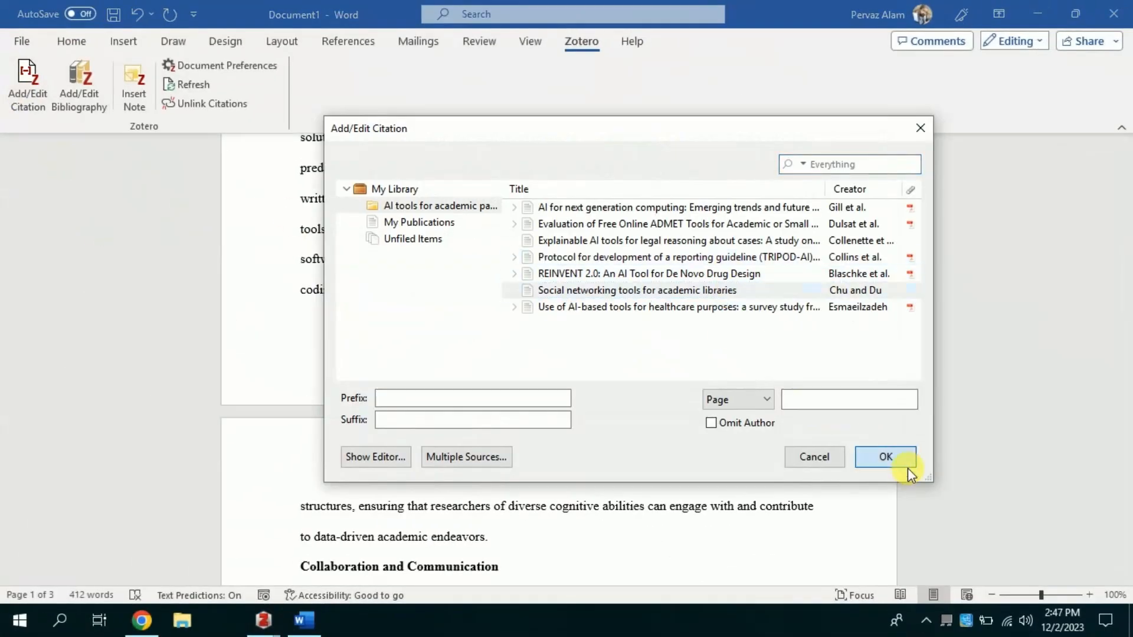
Insert the citation of "Social networking tools for academic libraries" in the Writing and Note-Taking section
click(904, 462)
scroll(559, 354, down, 6)
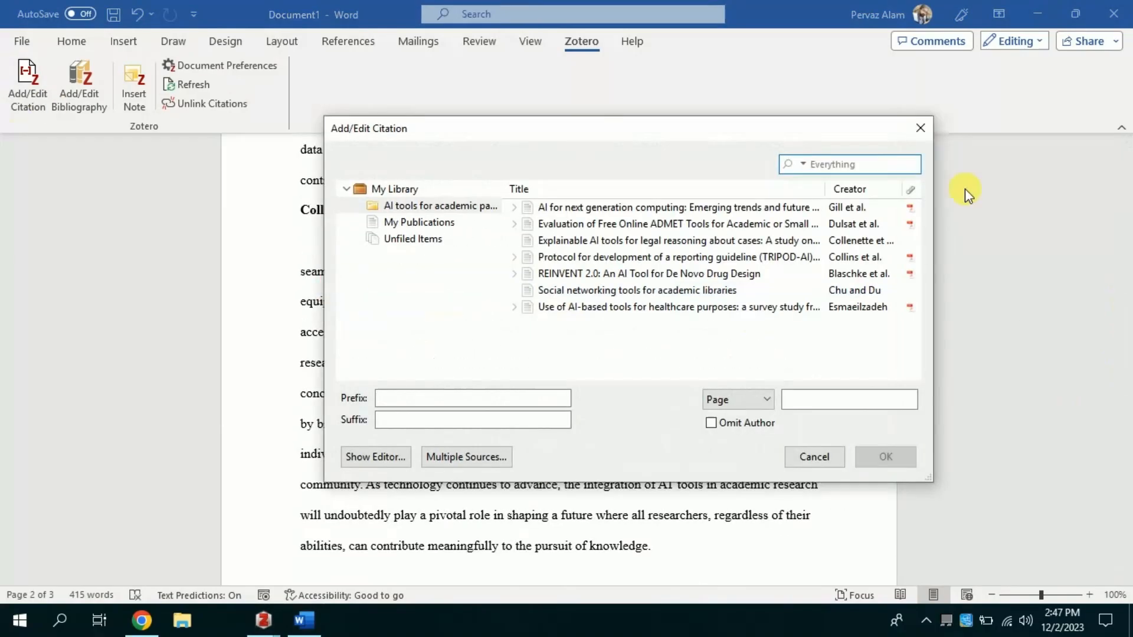
Cite "Use of AI-based tools for healthcare purposes" after "fostering inclusivity" in the Collaboration and Communication section and highlight the citation
double_click(679, 307)
drag(641, 423, 496, 422)
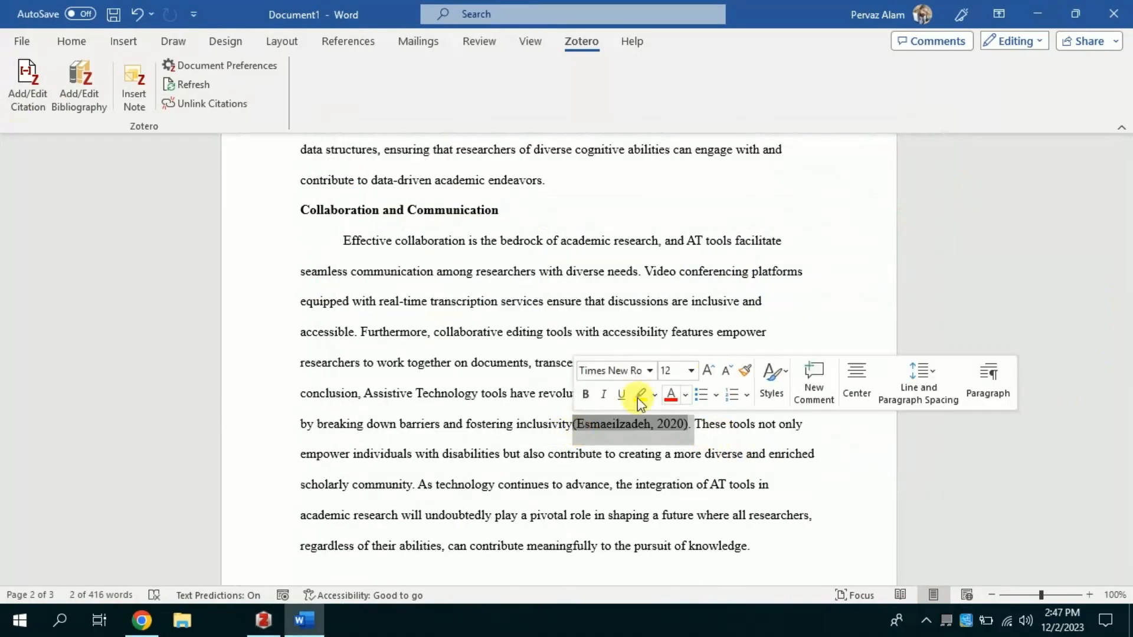
click(647, 397)
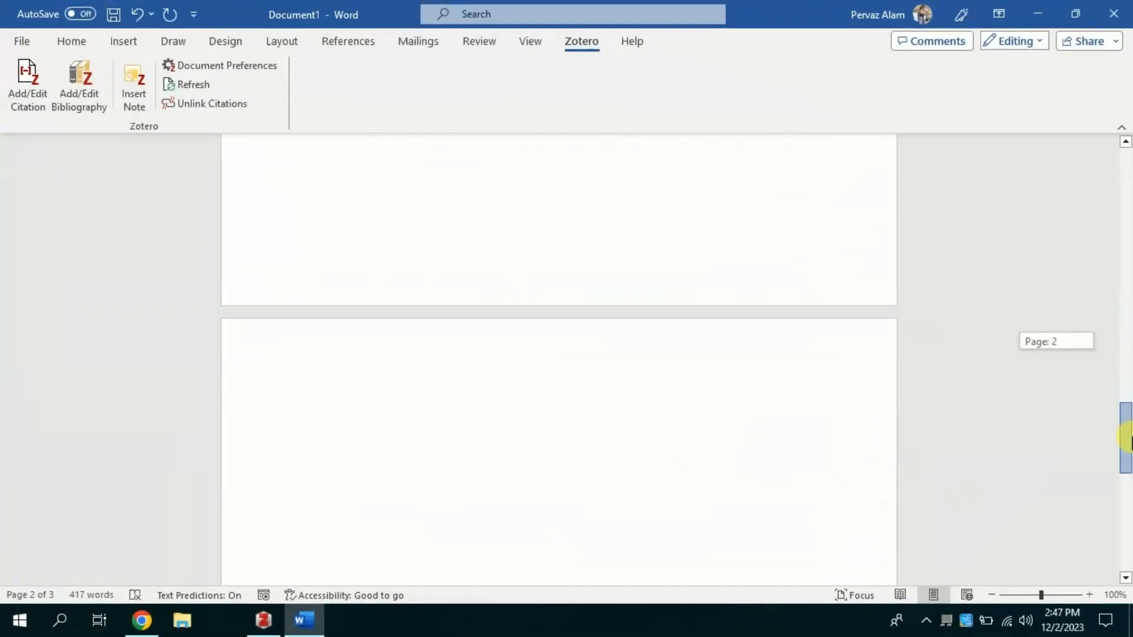
Add a bold, centered "References" heading on the page after the essay text
drag(1125, 438, 1125, 438)
click(476, 397)
text(References)
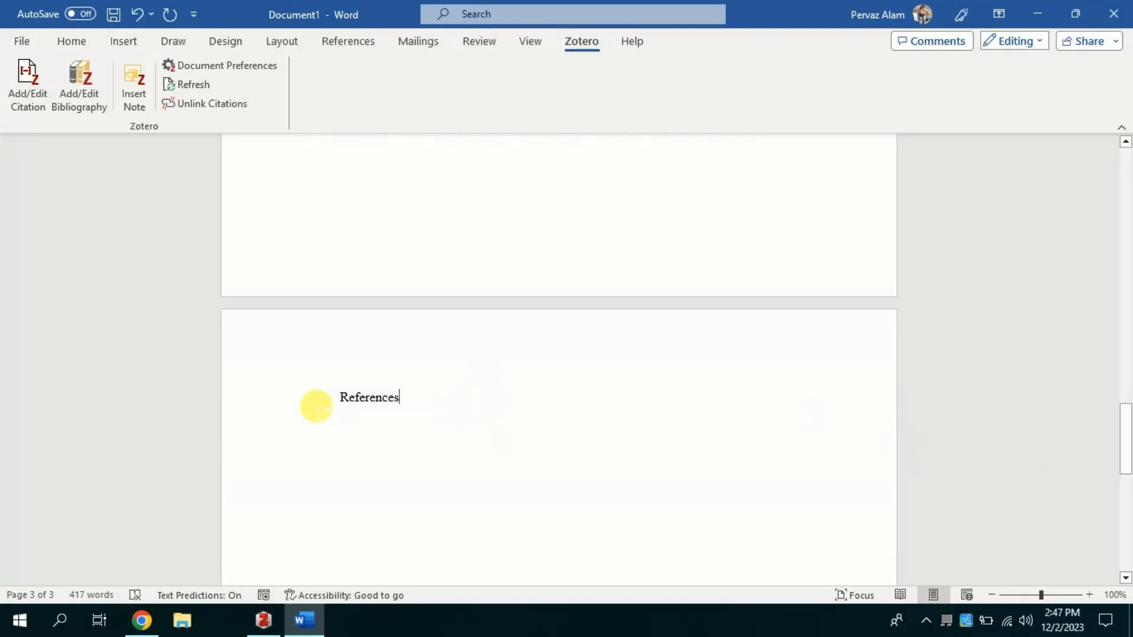
drag(313, 404, 407, 401)
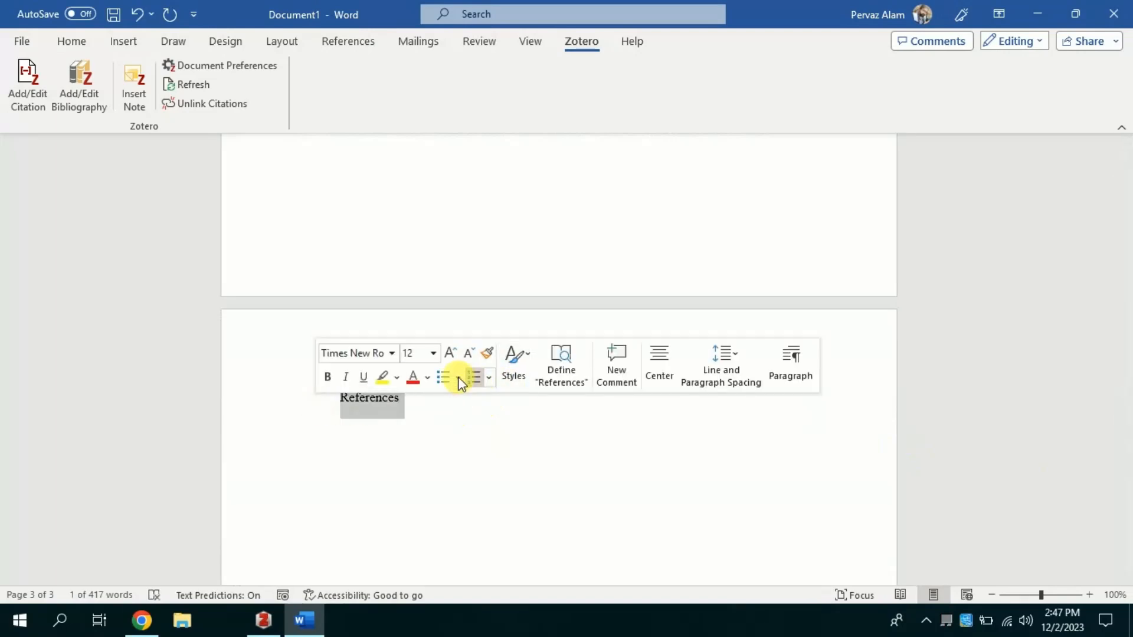
click(652, 358)
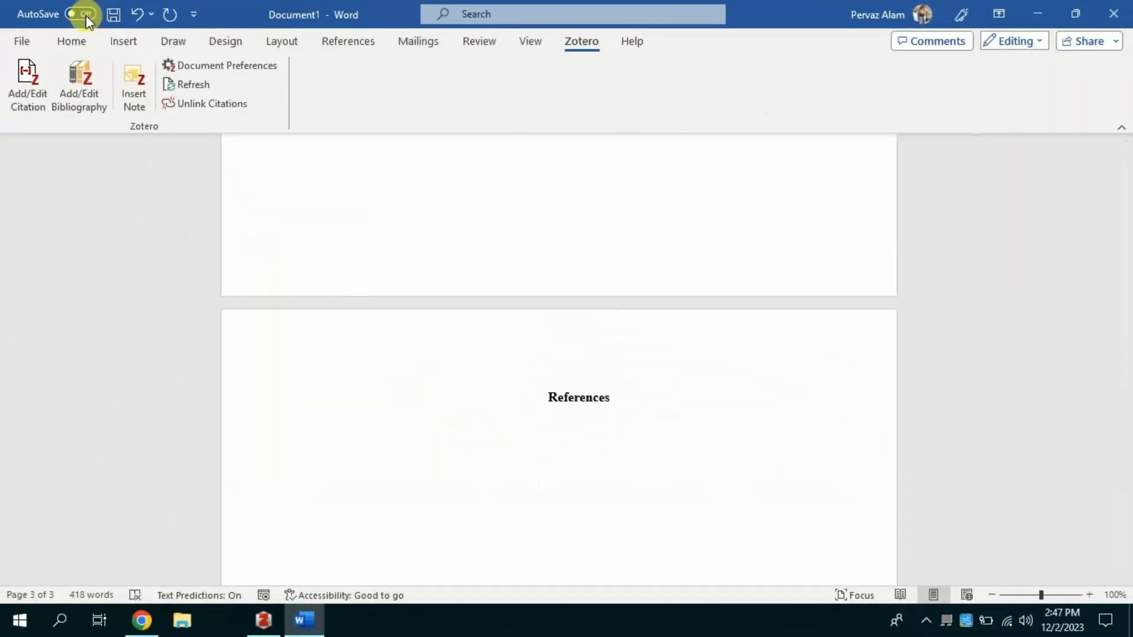
Insert the left-aligned Zotero bibliography below the "References" heading
click(73, 42)
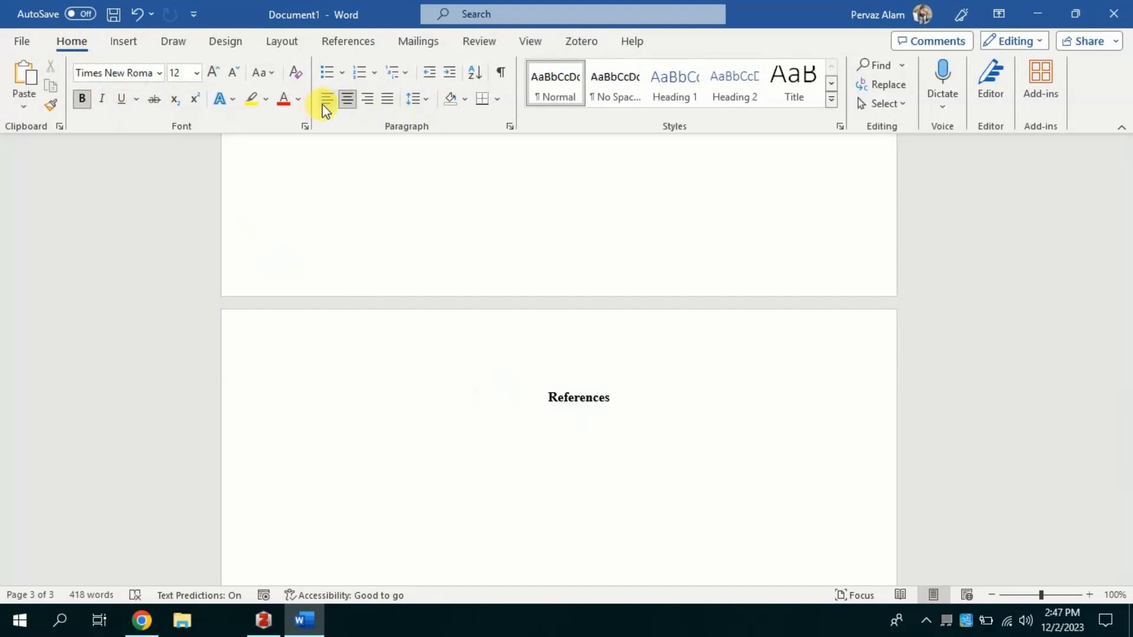
click(561, 43)
click(76, 108)
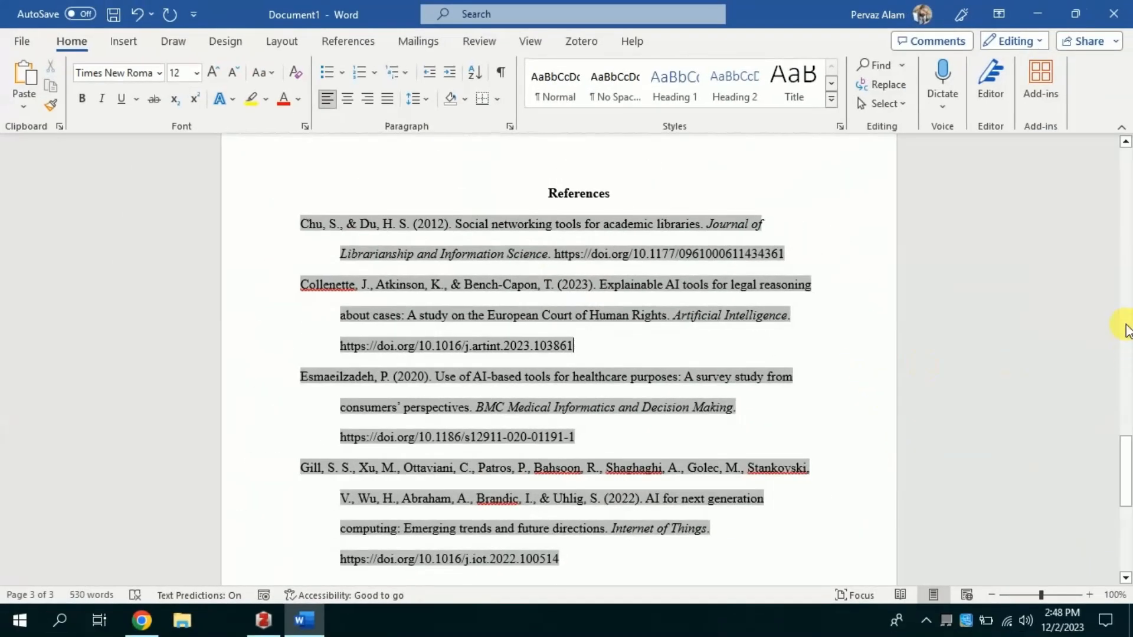
Review the entries of the generated bibliography, including their authors, titles, journals and DOI links
click(1130, 424)
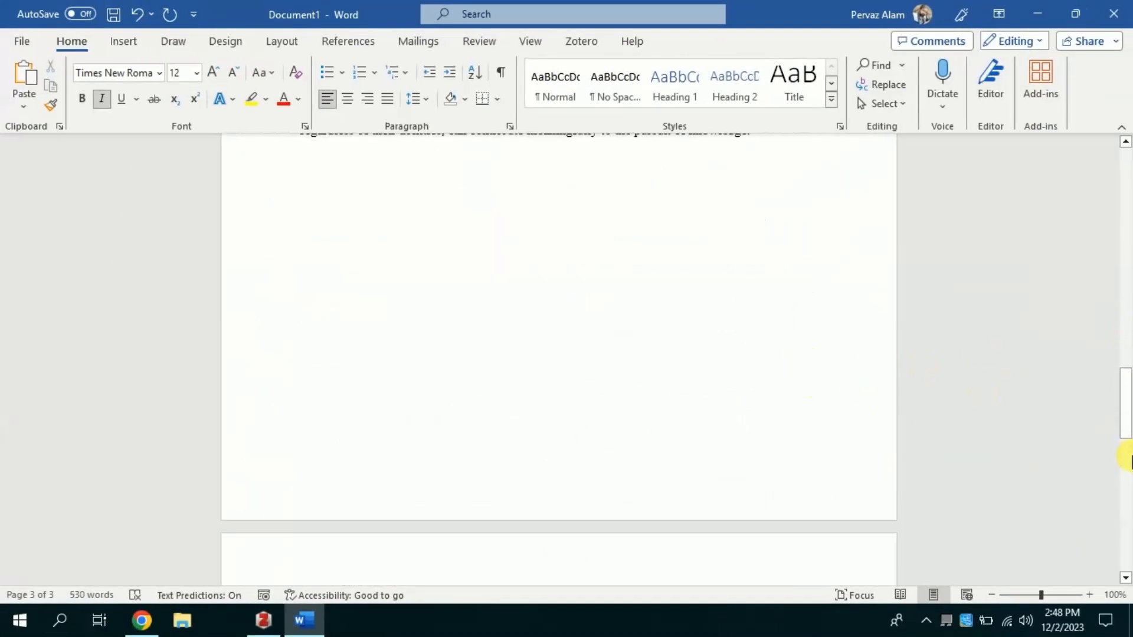
click(524, 339)
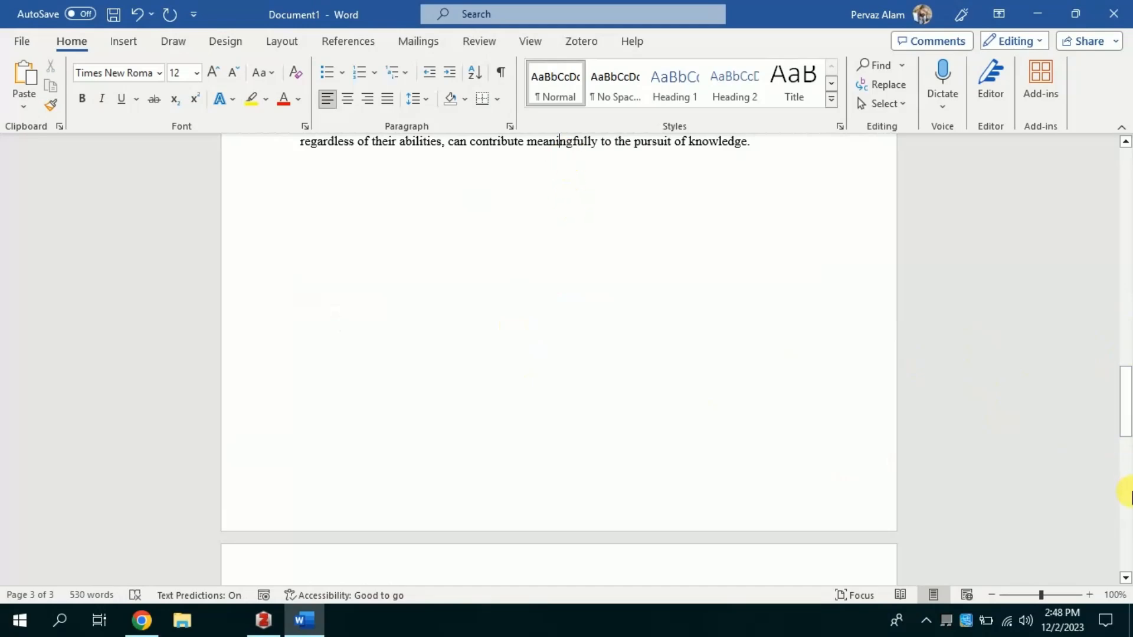
click(1130, 490)
mouse_move(1125, 450)
mouse_down()
mouse_move(1125, 463)
mouse_move(1125, 450)
mouse_up()
drag(619, 232, 522, 251)
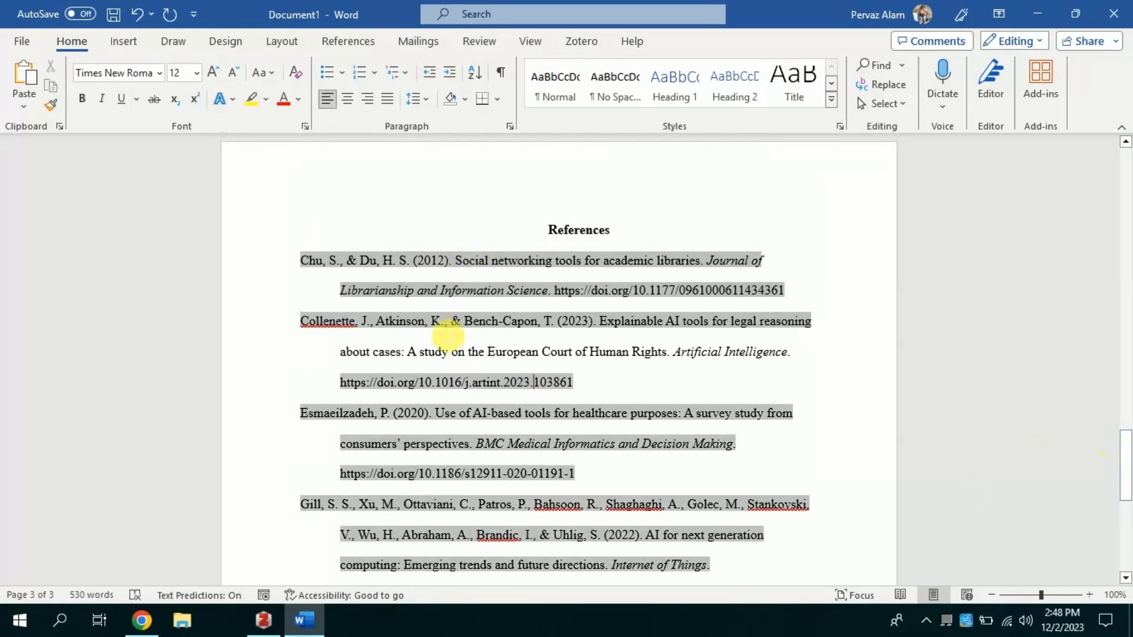
double_click(428, 291)
click(674, 389)
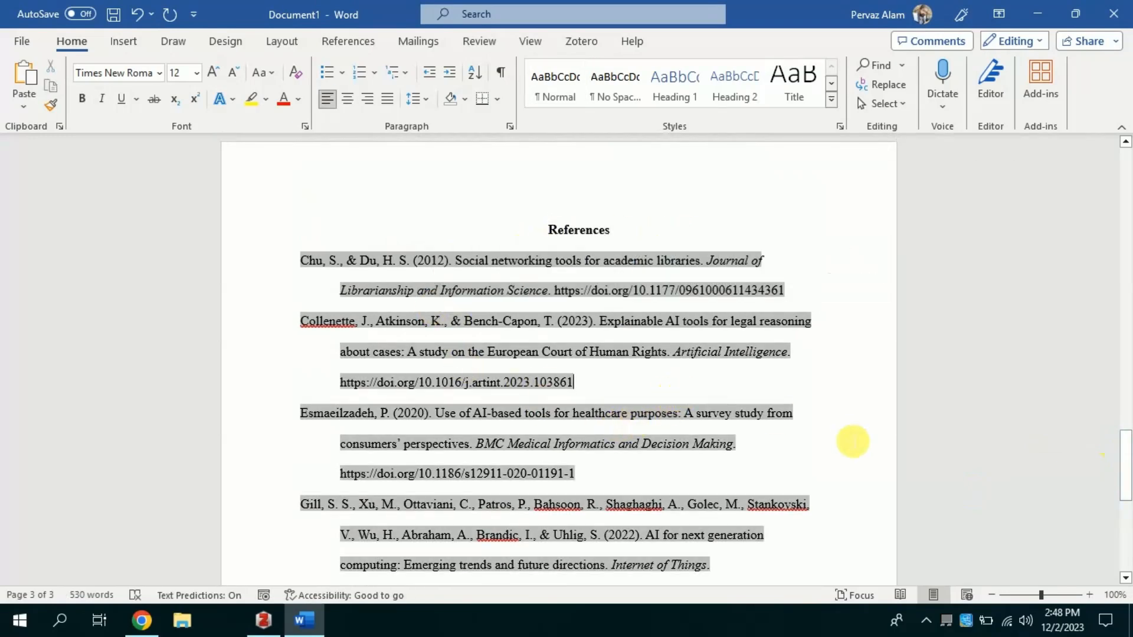
drag(1130, 488, 1124, 503)
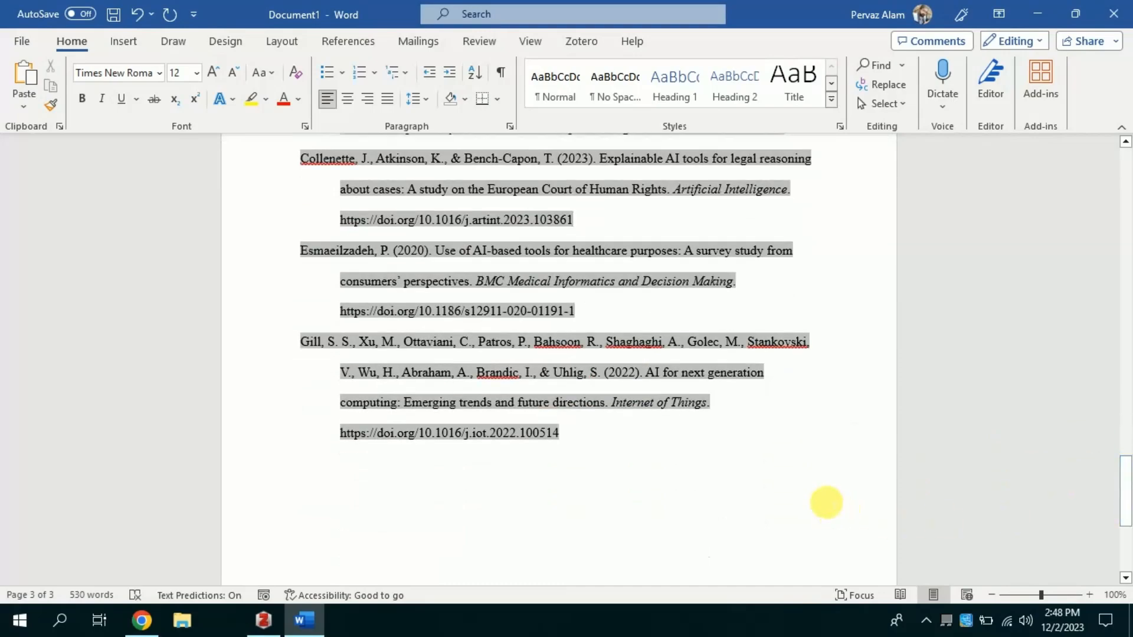
click(826, 505)
Bring up the Zotero citation tools at the beginning of the essay
click(1129, 412)
drag(1127, 413, 1126, 183)
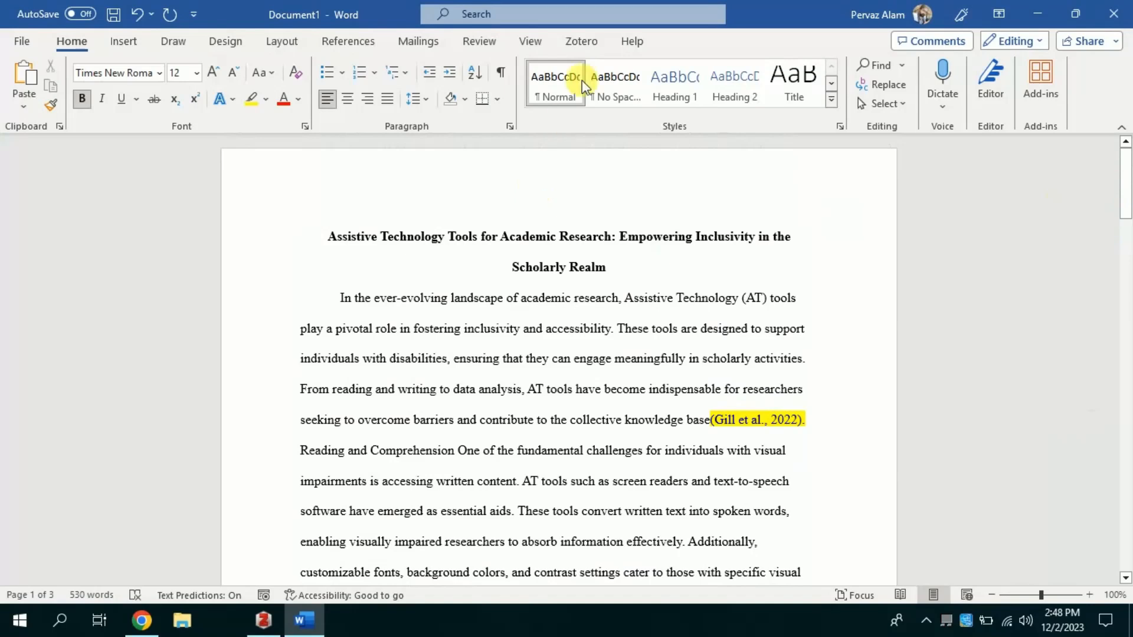
click(590, 41)
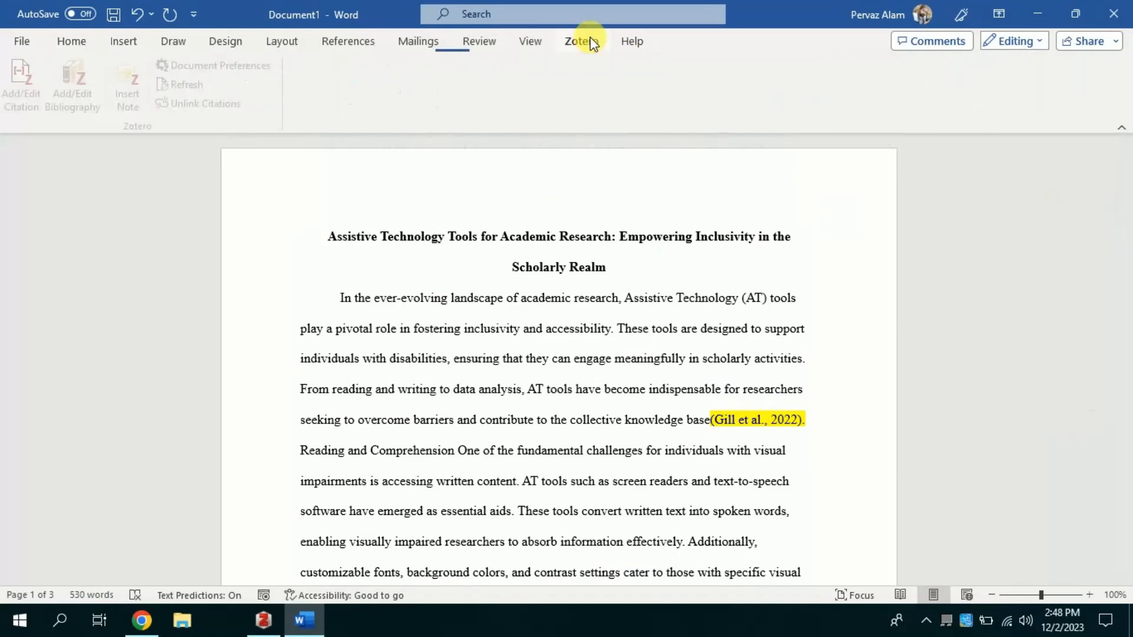